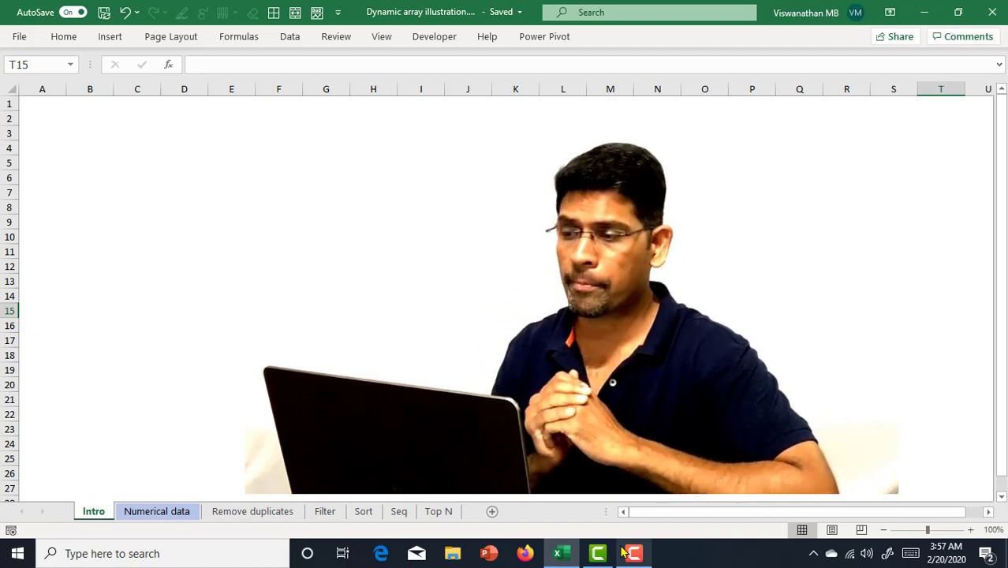
- On the Numerical data sheet, transpose the whole Year, Sales and Profit table with a TRANSPOSE formula in F3, and inspect that formula
left_click(134, 511)
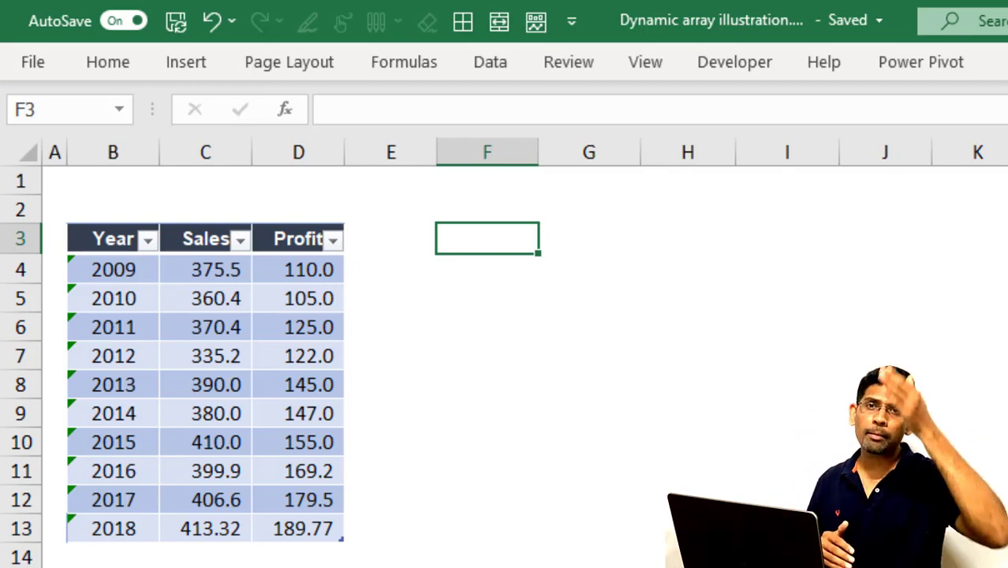
type("=")
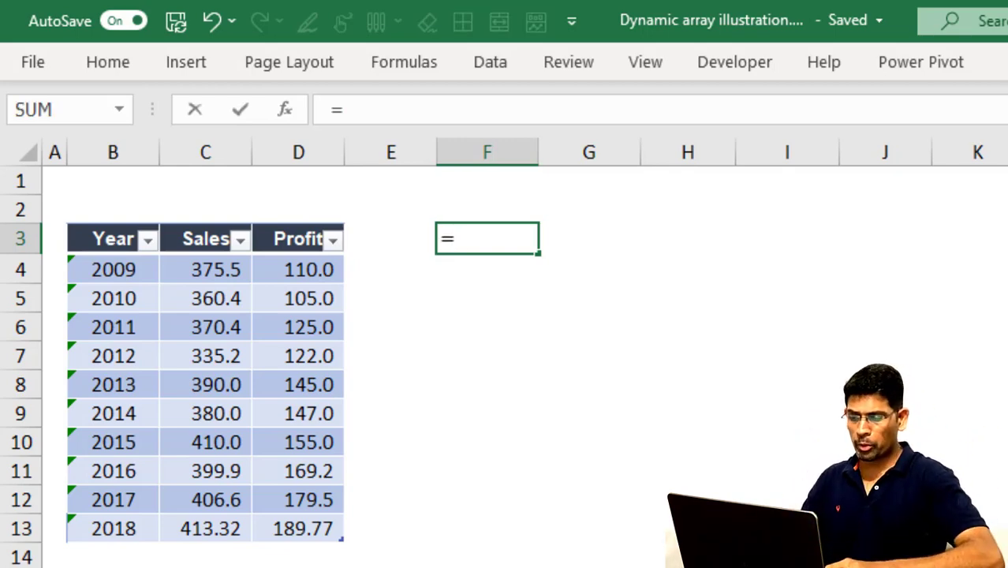
type("Tran")
key("Tab")
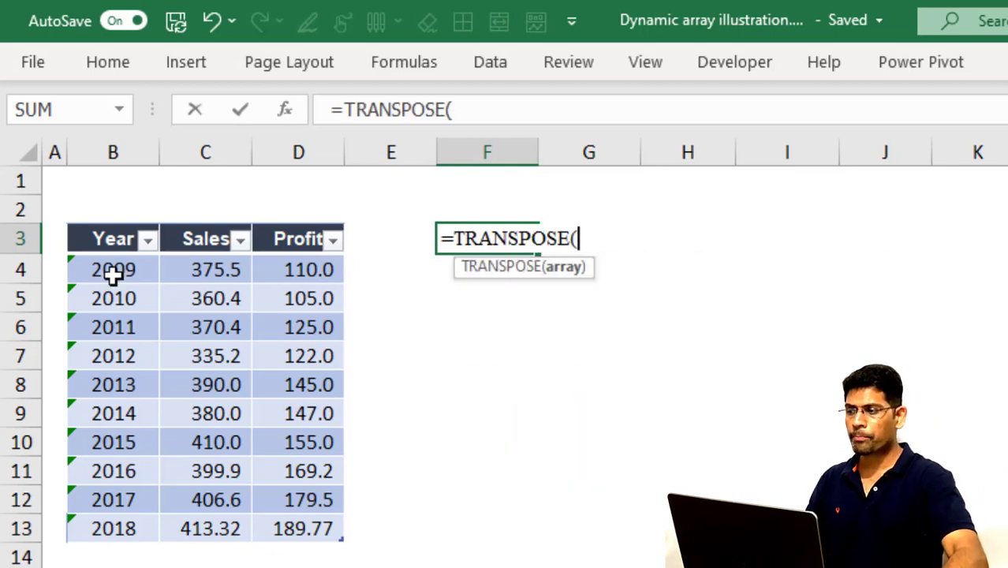
left_click_drag(123, 238, 305, 513)
type(")")
key("Return")
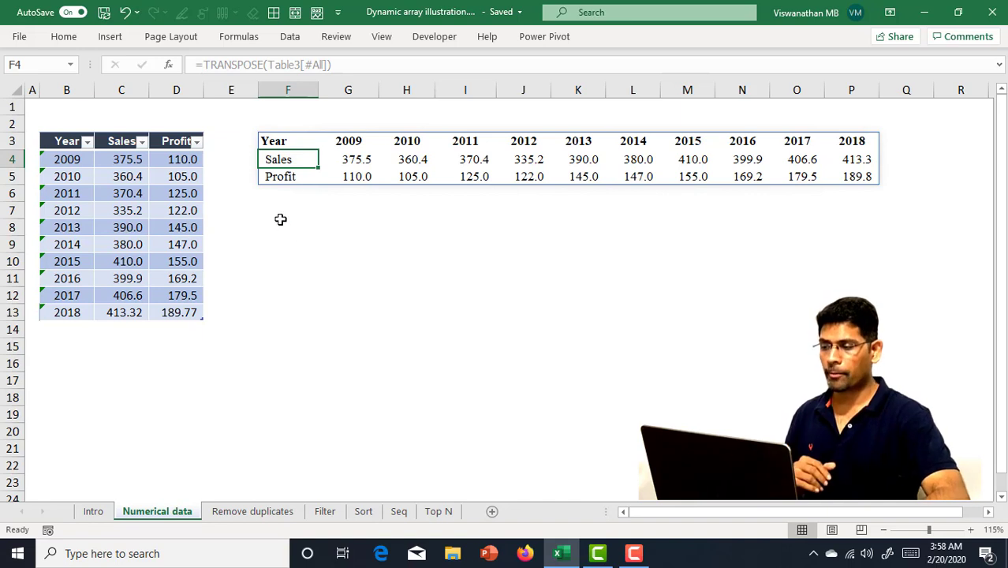
left_click(302, 144)
key("F2")
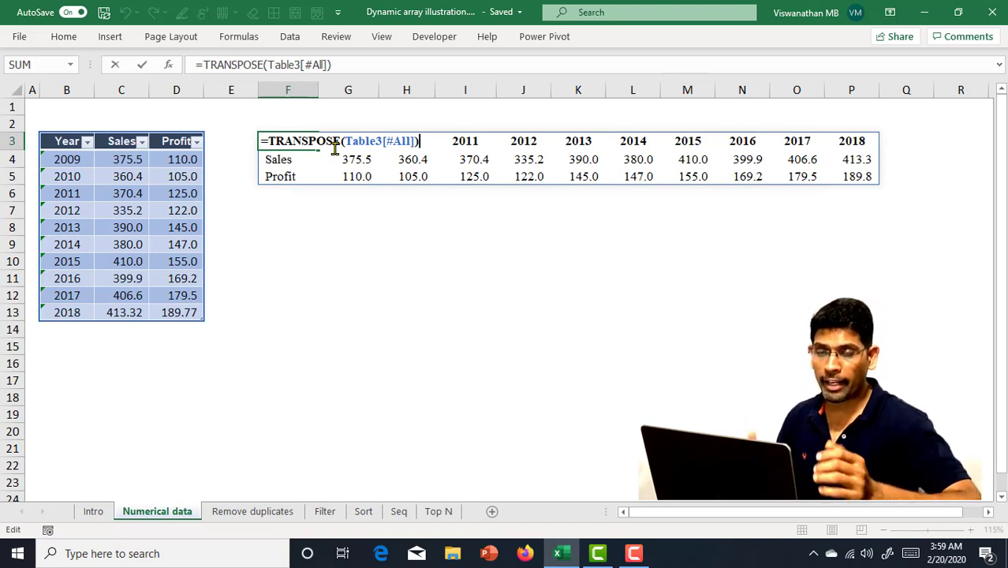
- Enter =TRANSPOSE(B3:D13) as a legacy array formula across the range F8:O10
left_click(299, 229)
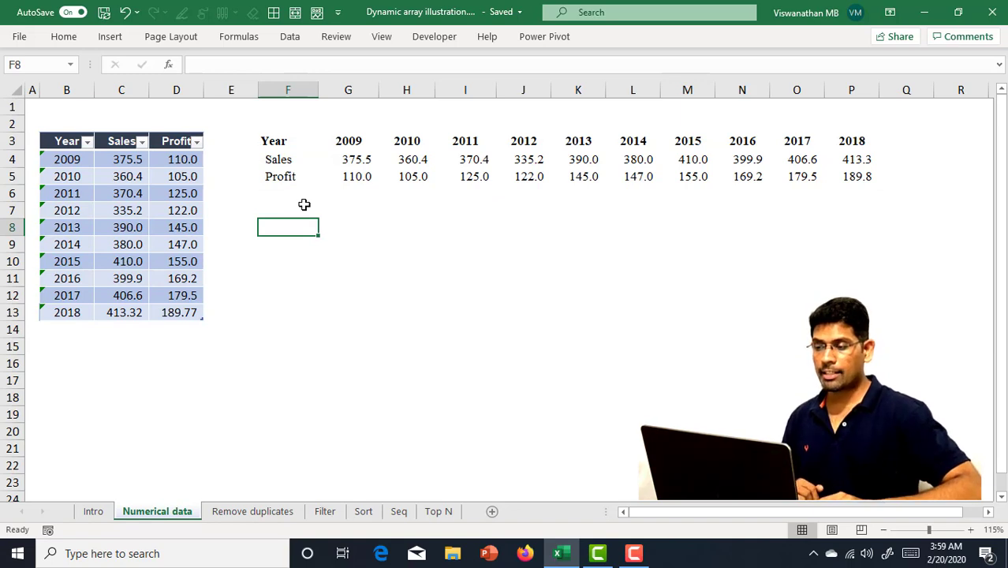
key("shift+Down")
key("shift+Down")
key("shift+Right")
key("shift+Right")
key("shift+Right")
key("shift+Right")
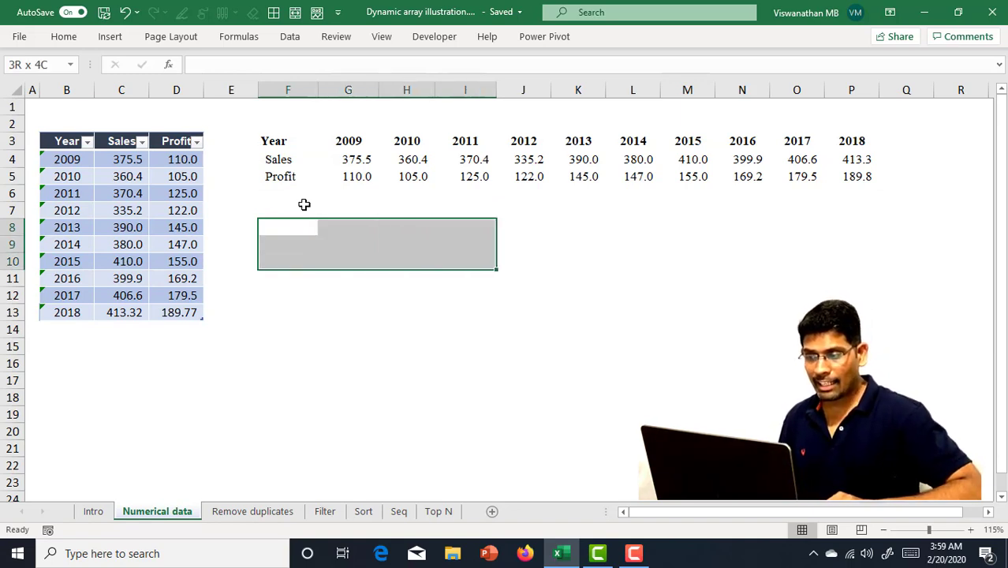
key("shift+Right")
key("shift+Right")
key("shift+Right")
key("shift+Right")
key("shift+Right")
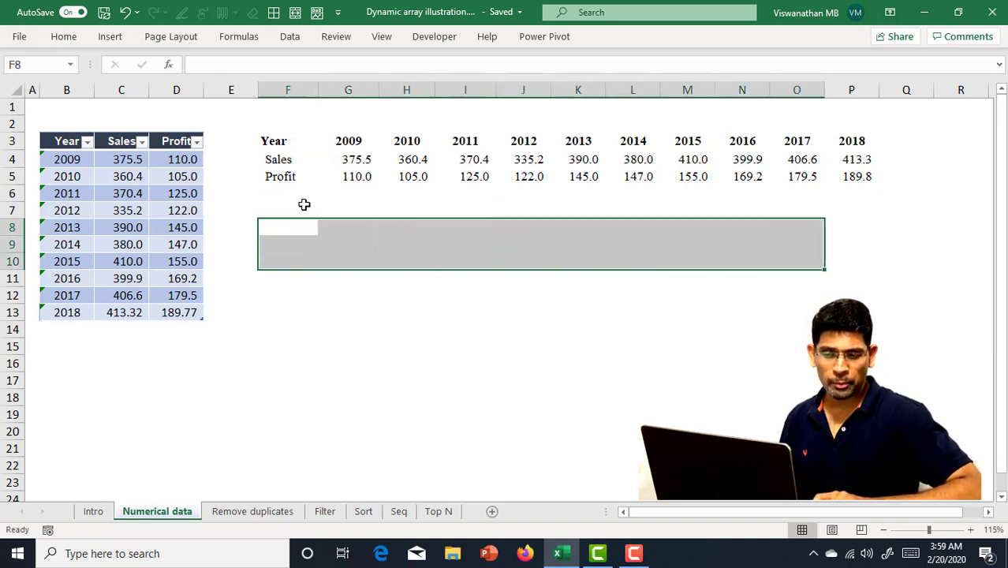
type("=")
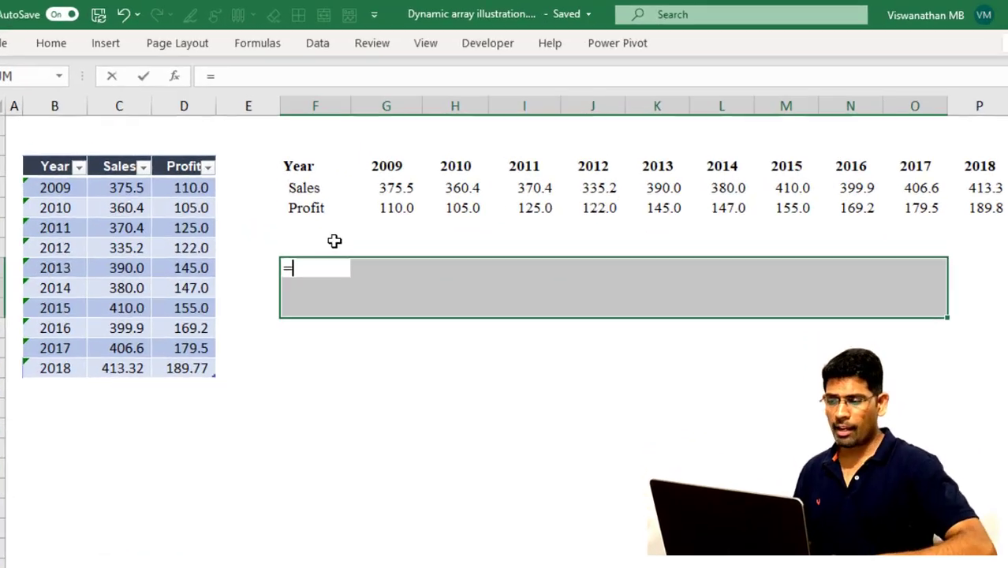
type("Trans")
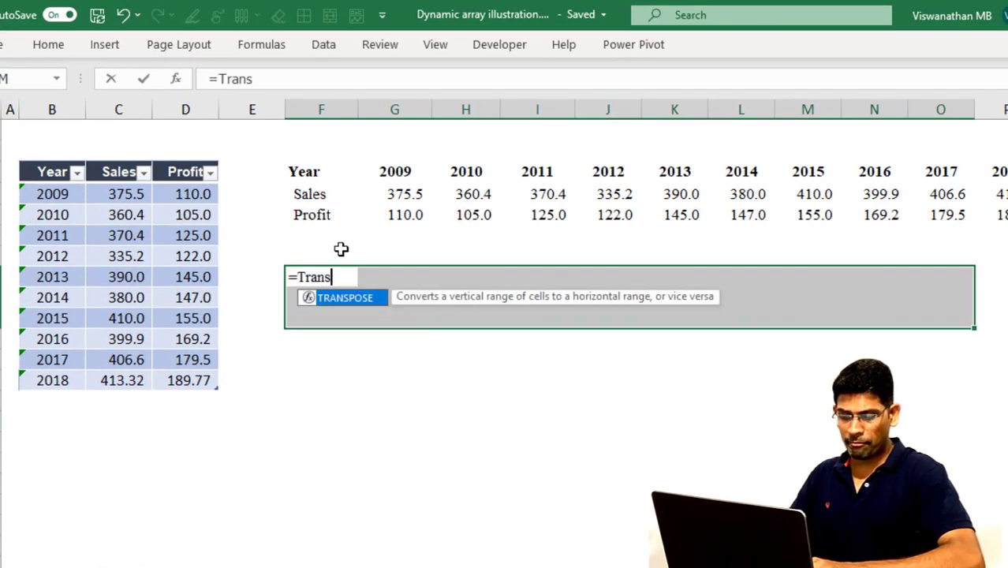
key("Tab")
left_click_drag(38, 173, 168, 375)
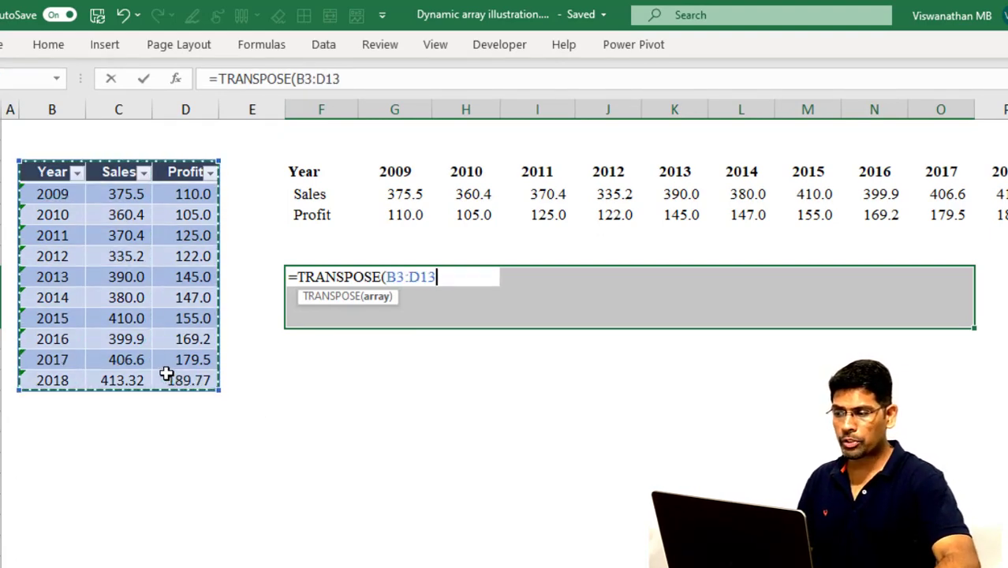
type(")")
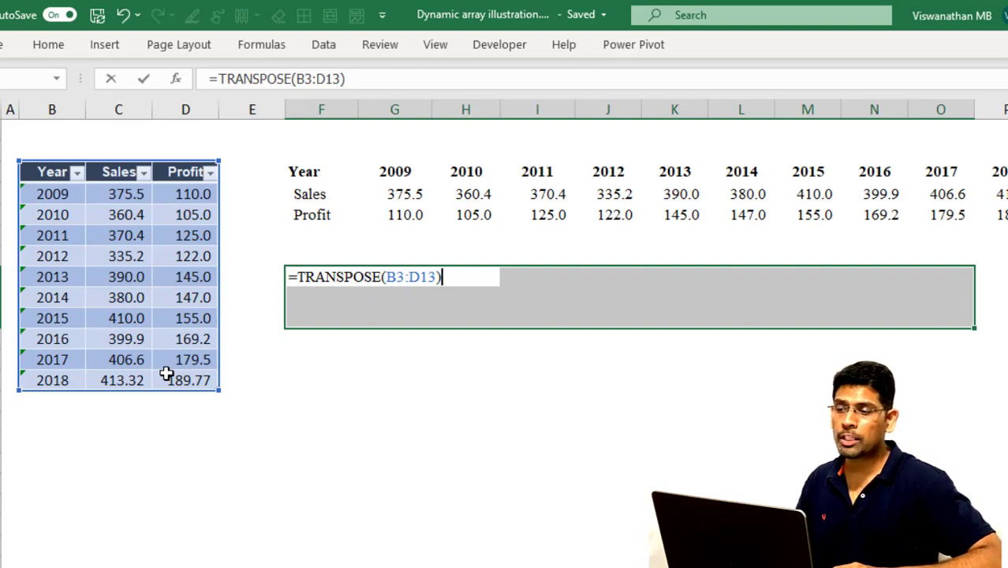
key("ctrl+shift+Return")
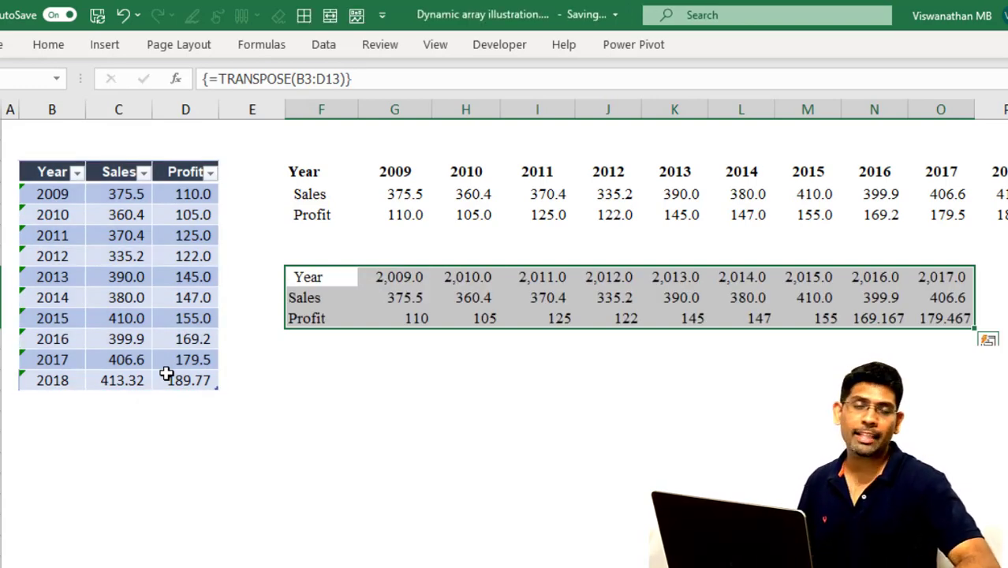
- Format the Year row F8:O8 of the second transposed block like the bold year header row in row 3
left_click_drag(309, 283, 871, 280)
left_click(316, 305)
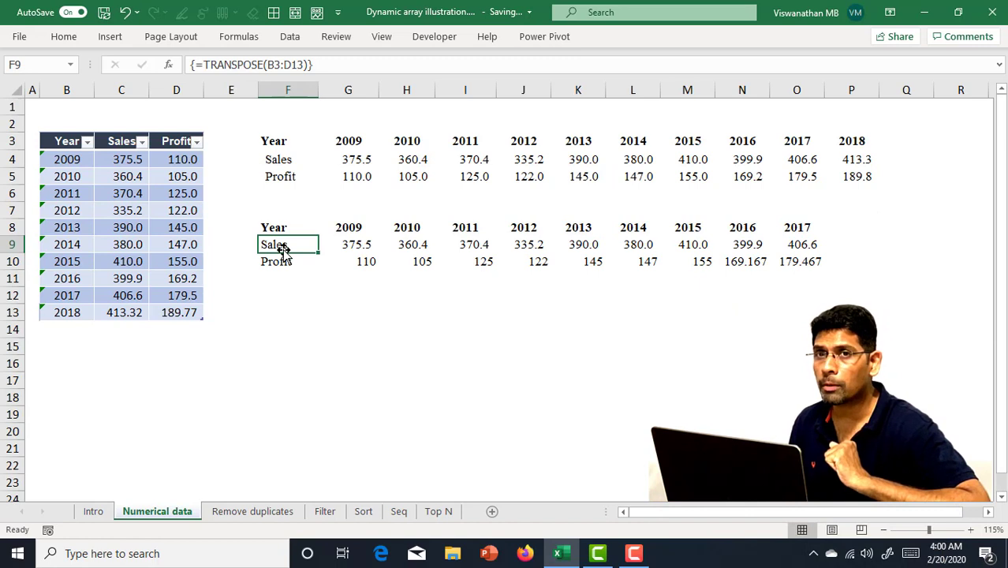
- Extend the array formula =TRANSPOSE(B3:D13) over the larger range F8:Q11
left_click_drag(272, 227, 769, 264)
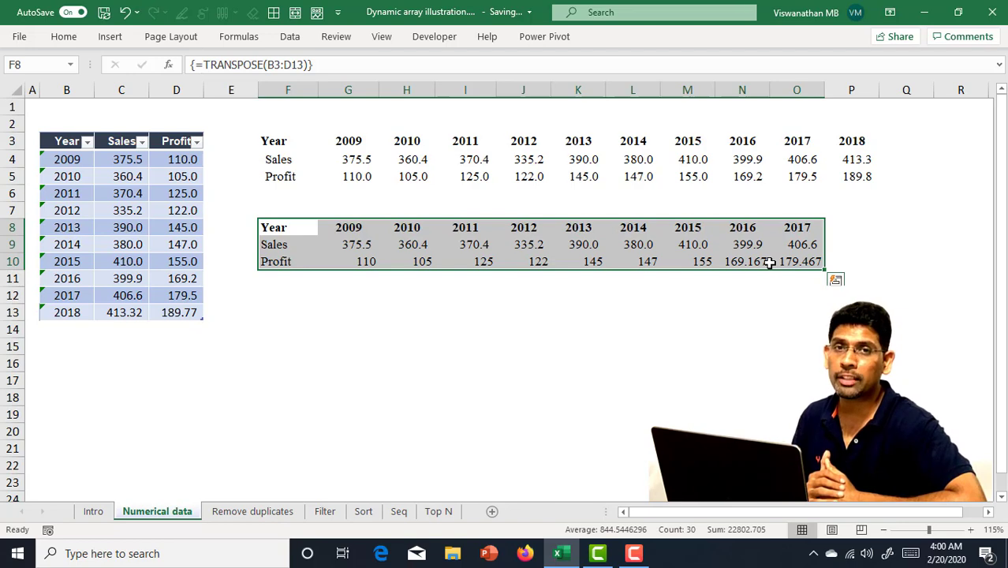
key("shift+Down")
key("shift+Right")
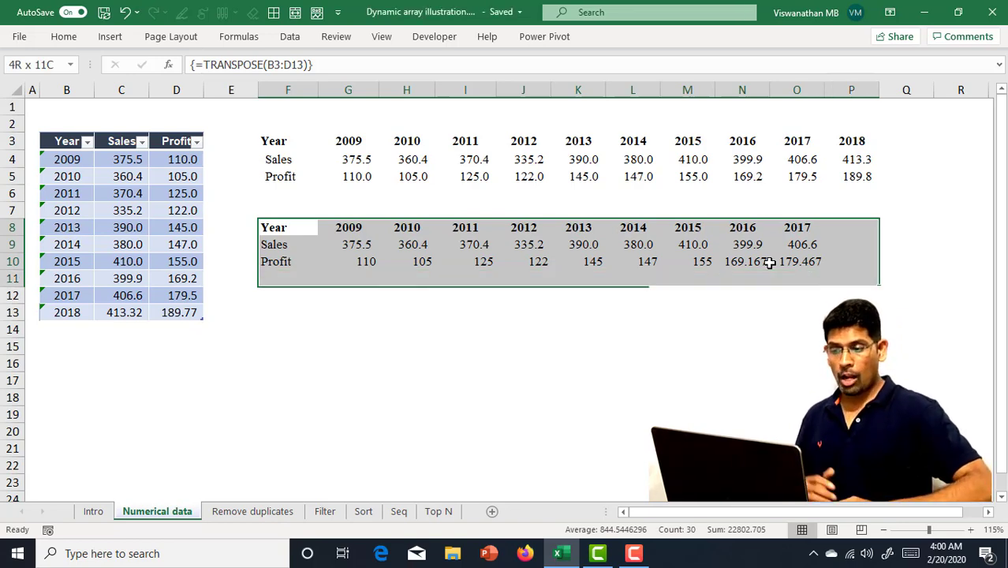
key("shift+Right")
key("F2")
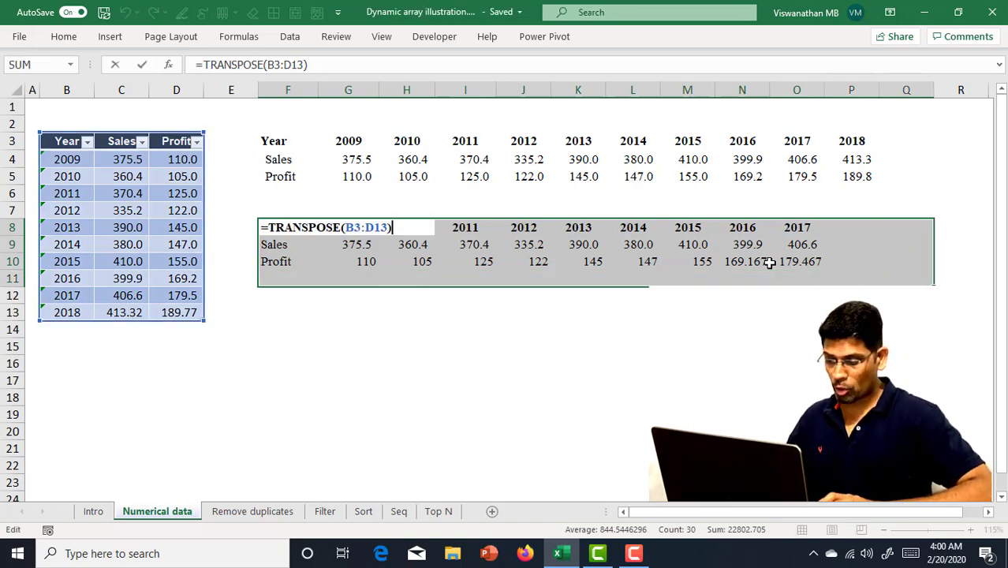
key("ctrl+shift+Return")
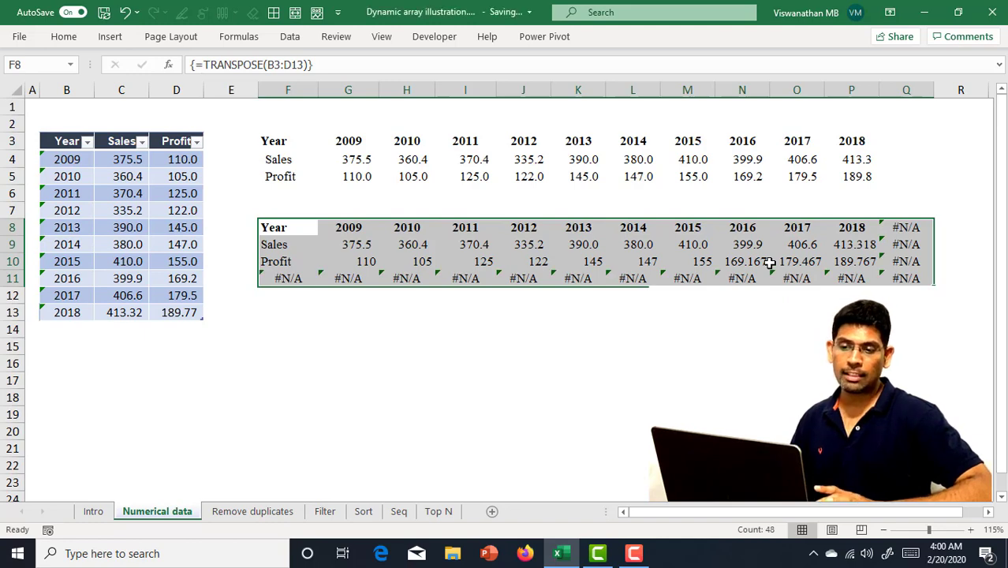
- Examine the surplus array cells in row 11 and column Q, and compare them with the dynamic formula in F3
left_click_drag(277, 276, 905, 277)
left_click_drag(900, 234, 898, 268)
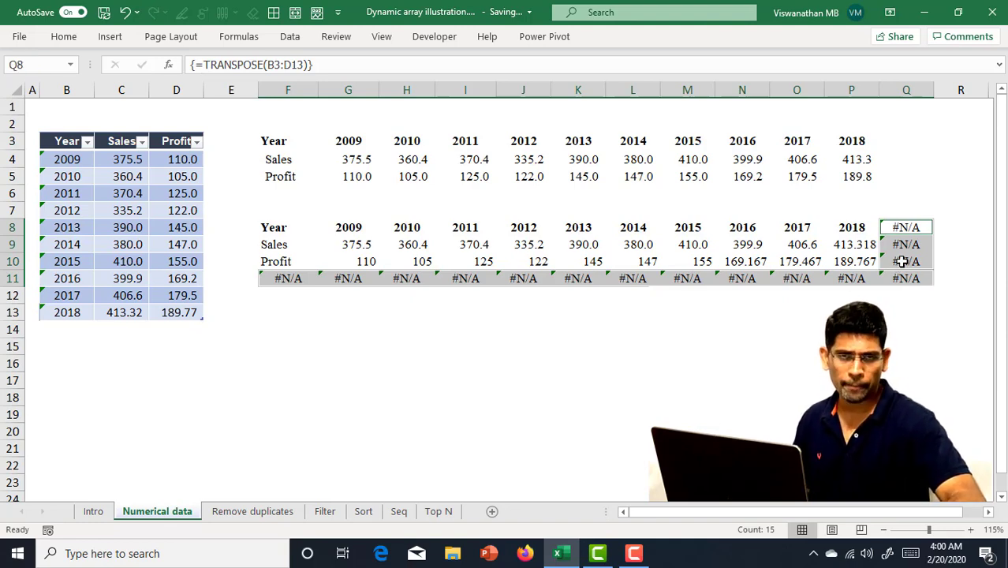
left_click(285, 146)
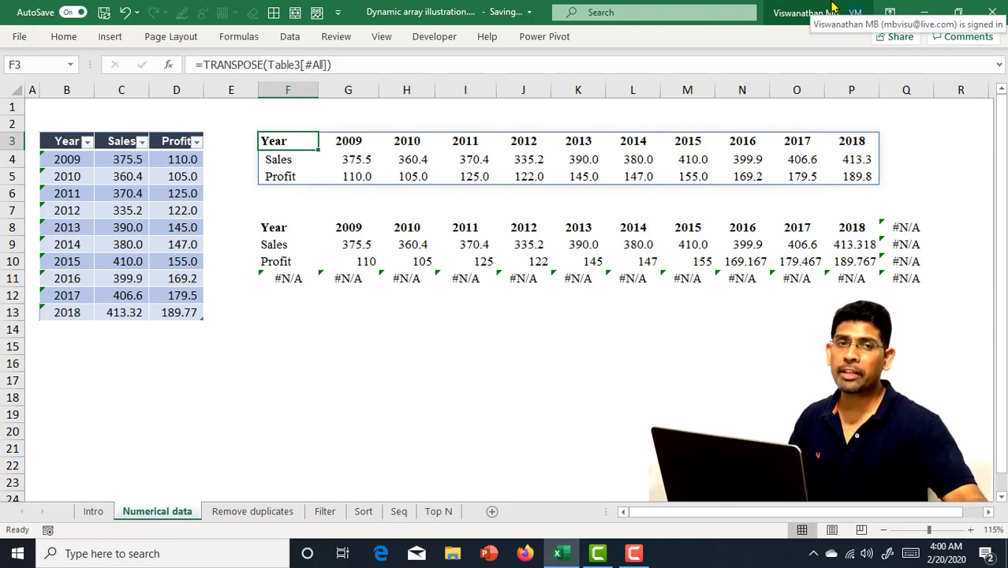
key("F2")
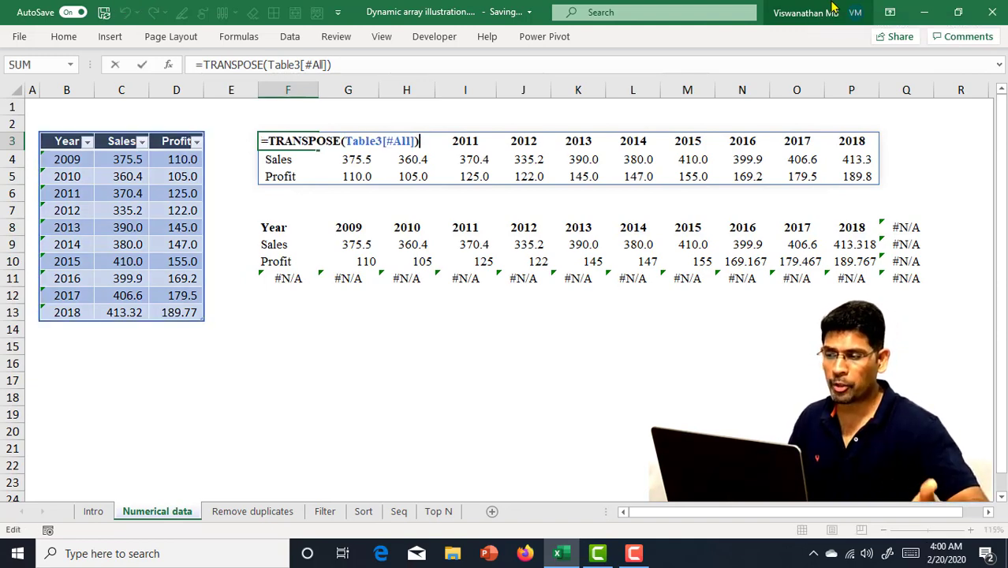
key("Escape")
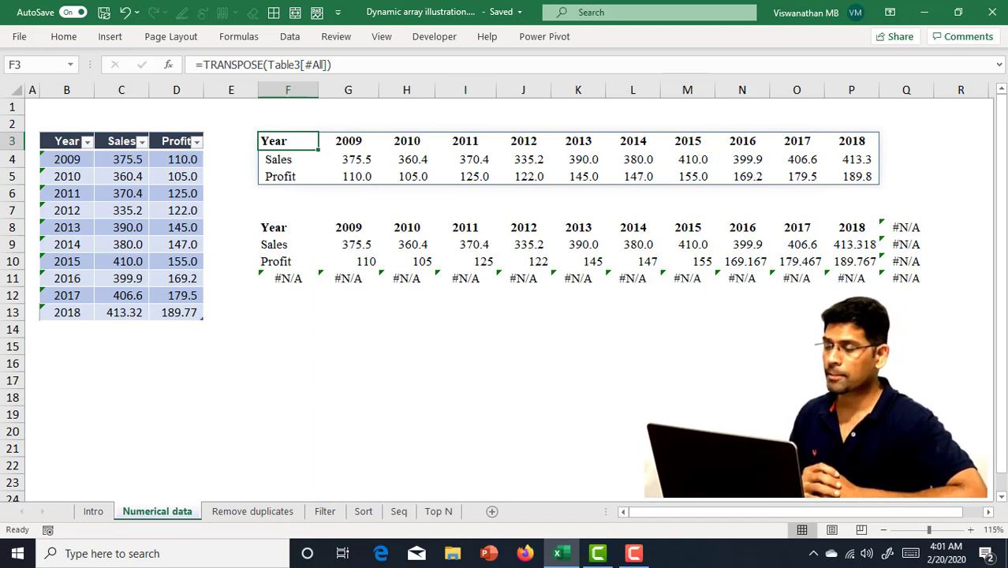
- Open the Remove duplicates sheet and examine the empty Department, Strength and Avg Salary summary columns beside the employee table
left_click(252, 511)
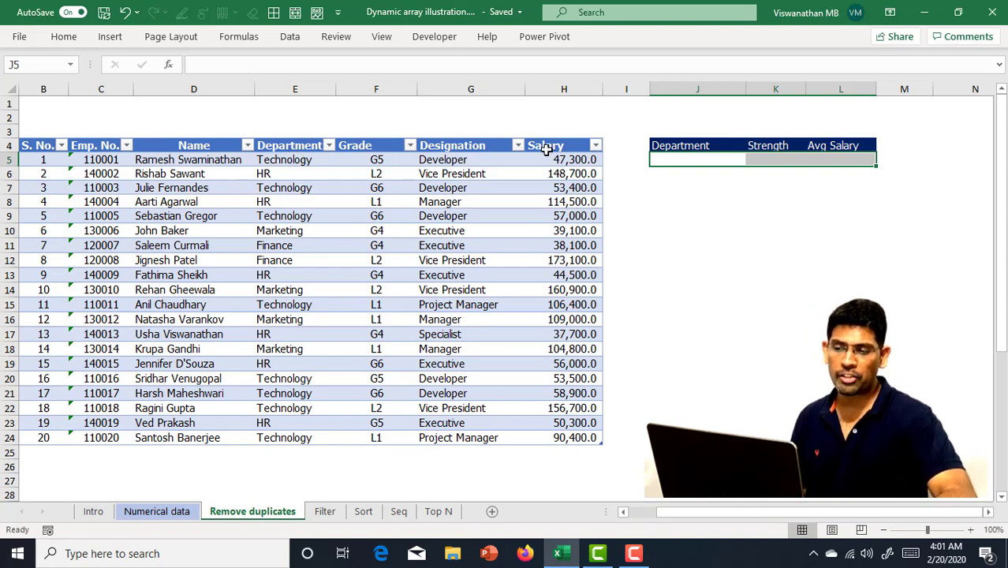
left_click(667, 159)
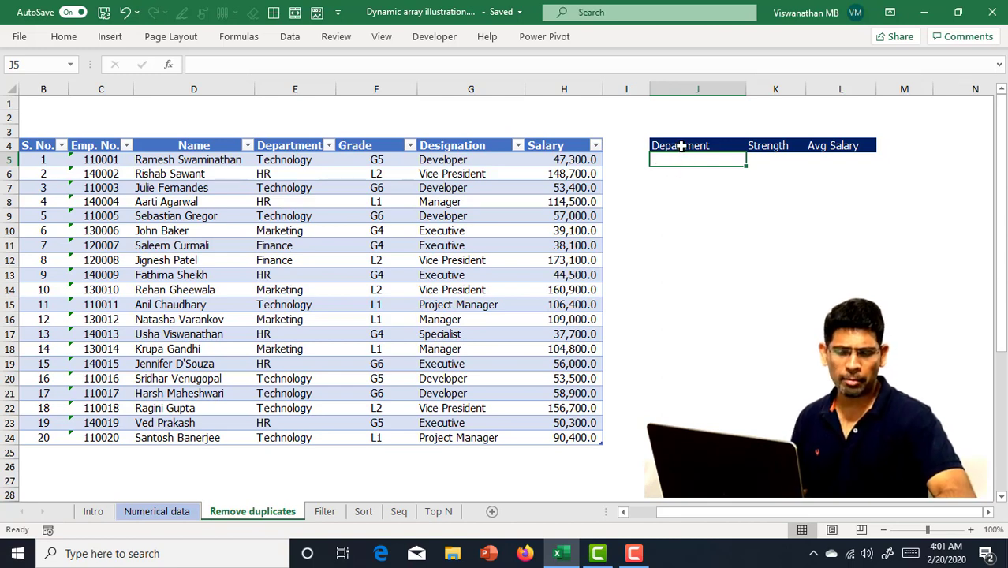
left_click_drag(681, 158, 686, 201)
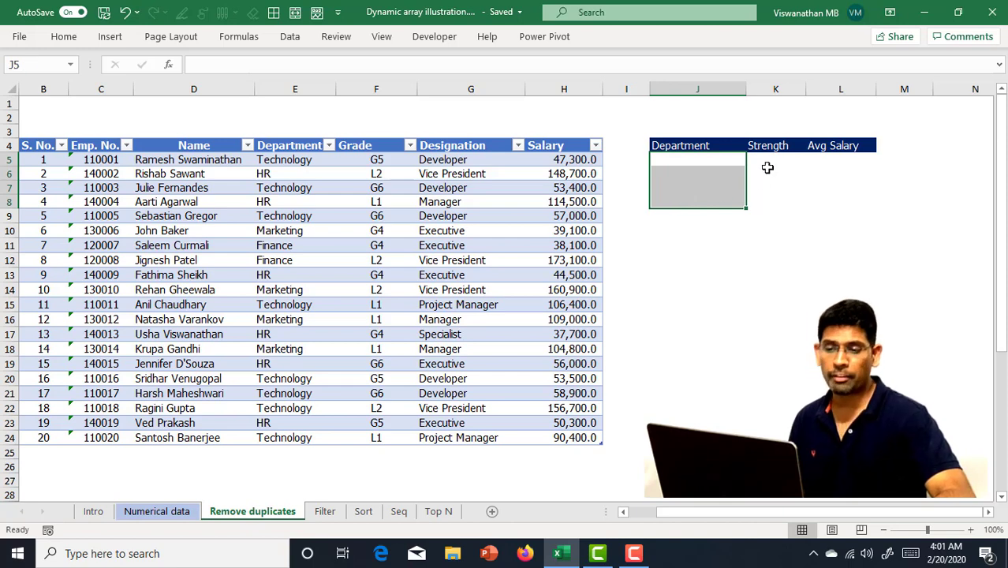
left_click_drag(767, 162, 771, 198)
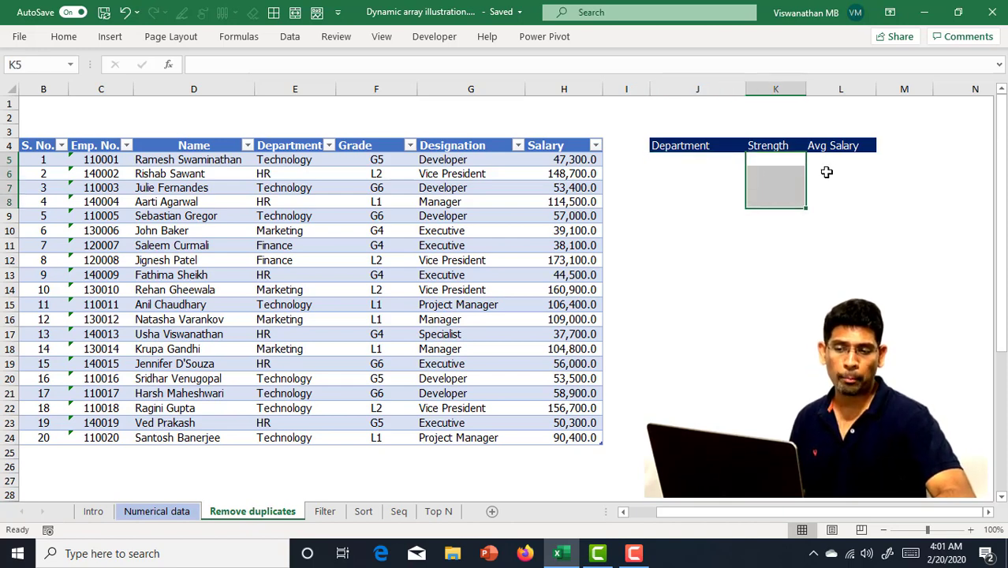
left_click_drag(828, 159, 831, 203)
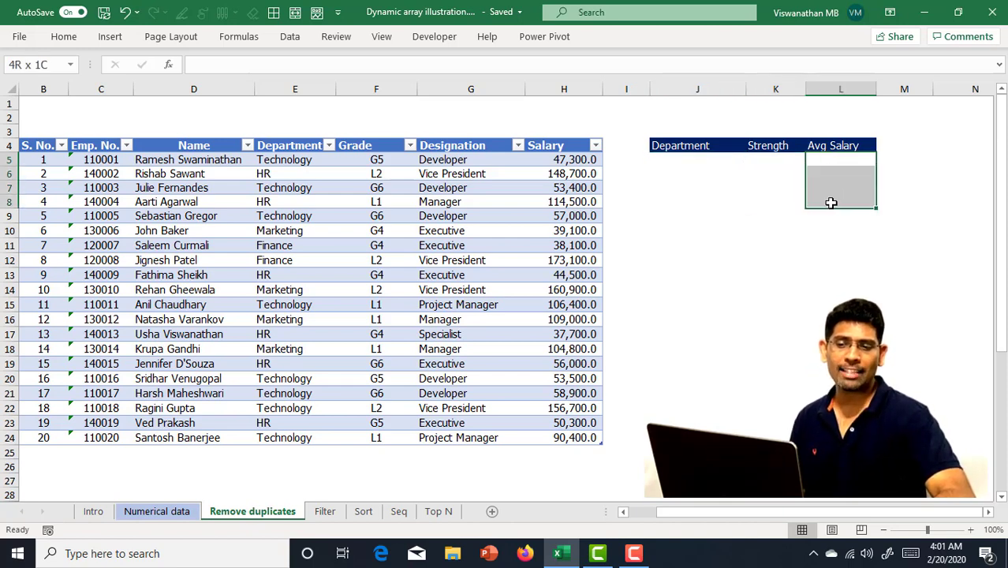
left_click(446, 229)
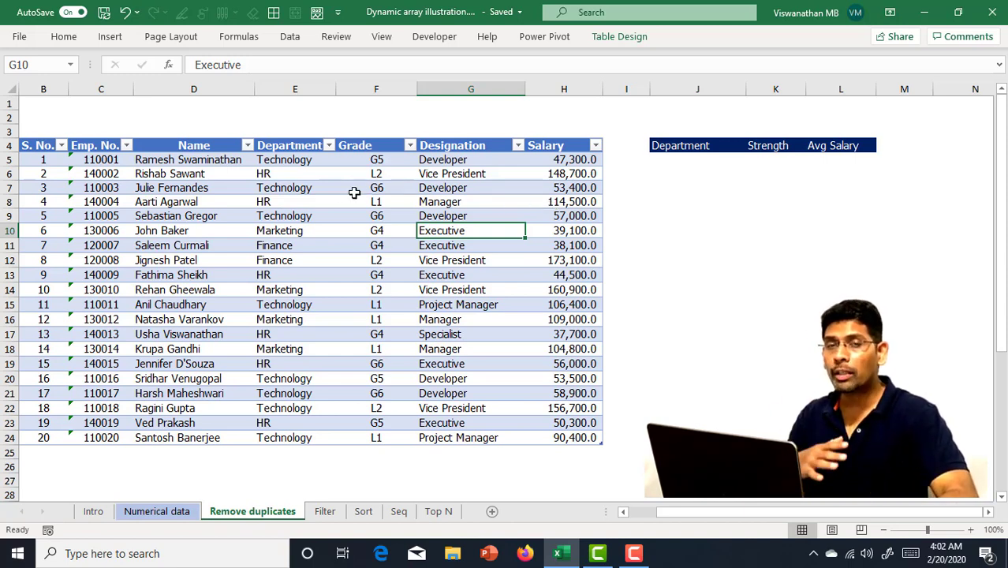
- Copy the employee table's Department entries and paste them as values into the summary starting at J5
left_click(293, 137)
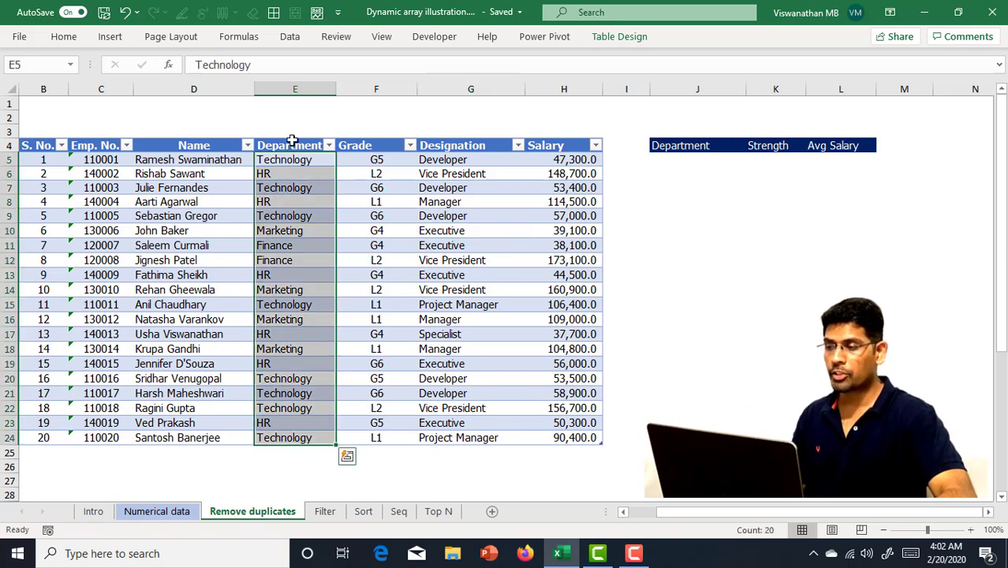
key("ctrl+c")
left_click(692, 159)
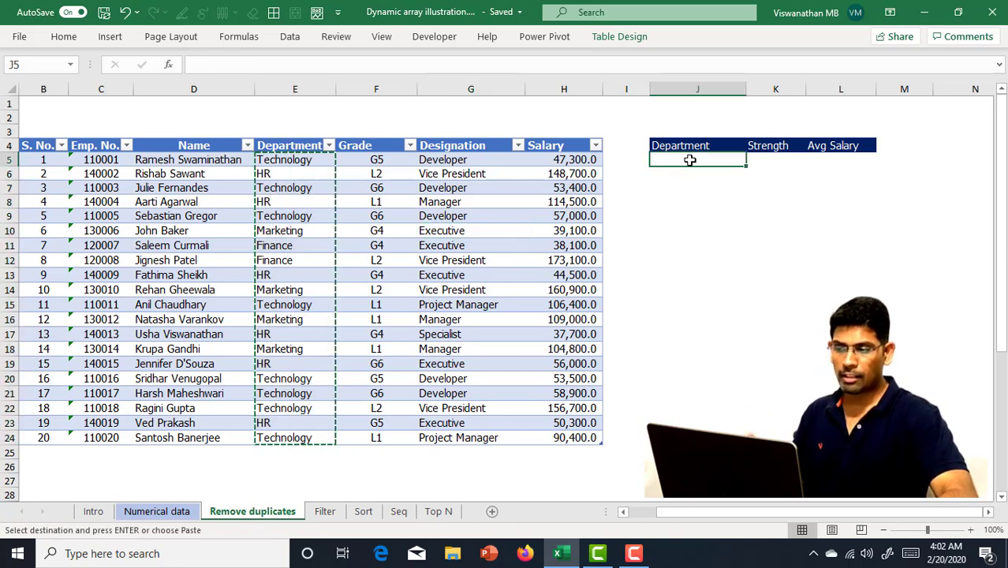
key("alt+e")
key("s")
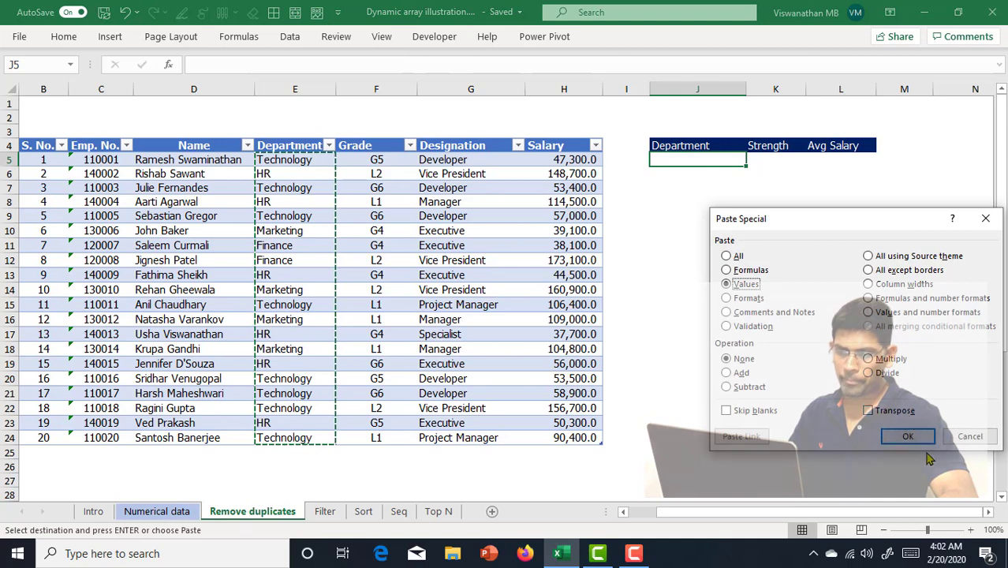
left_click(916, 436)
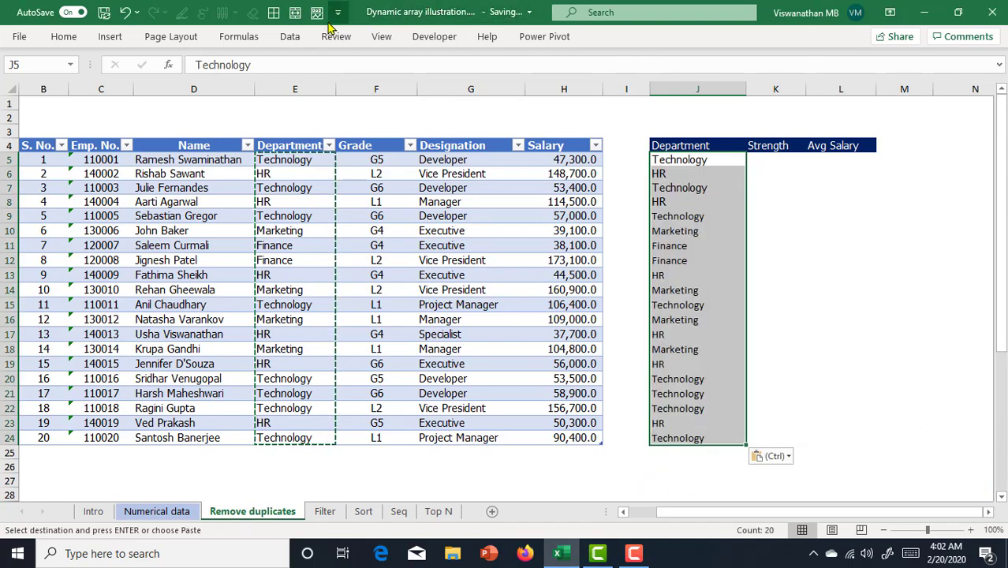
- Remove duplicates from the pasted Department list in J5:J24, continuing with the current selection only
left_click(291, 37)
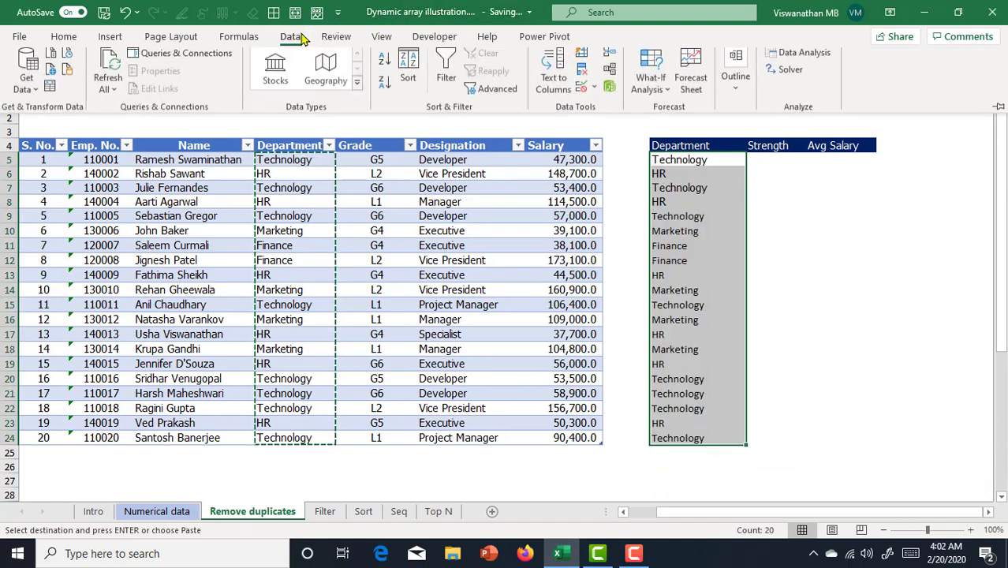
left_click(585, 77)
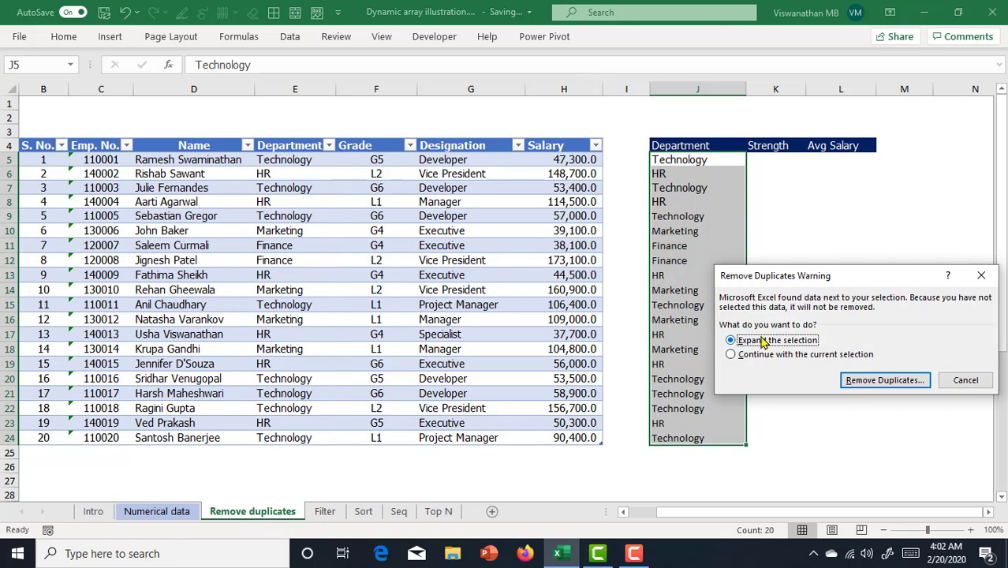
left_click(795, 356)
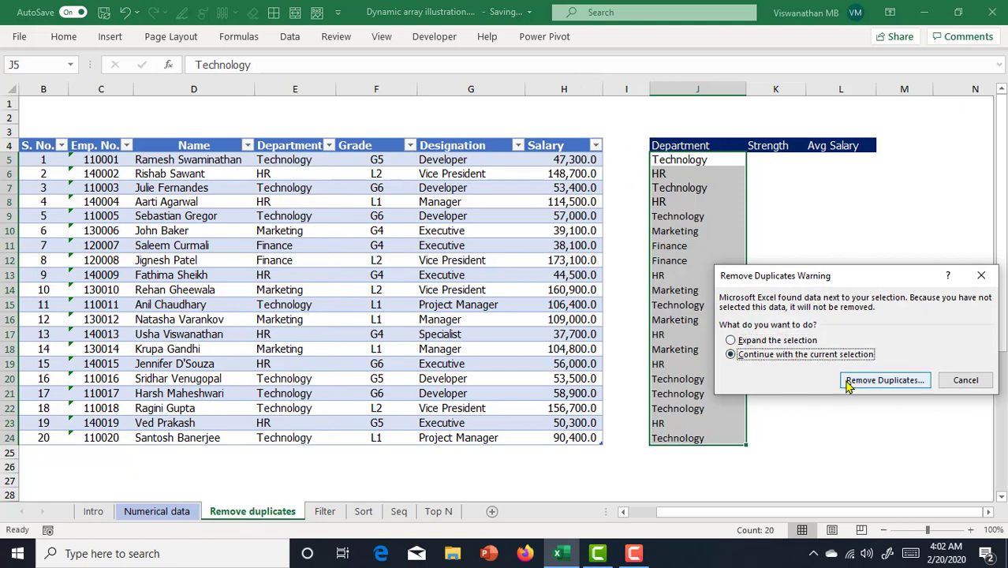
left_click(884, 380)
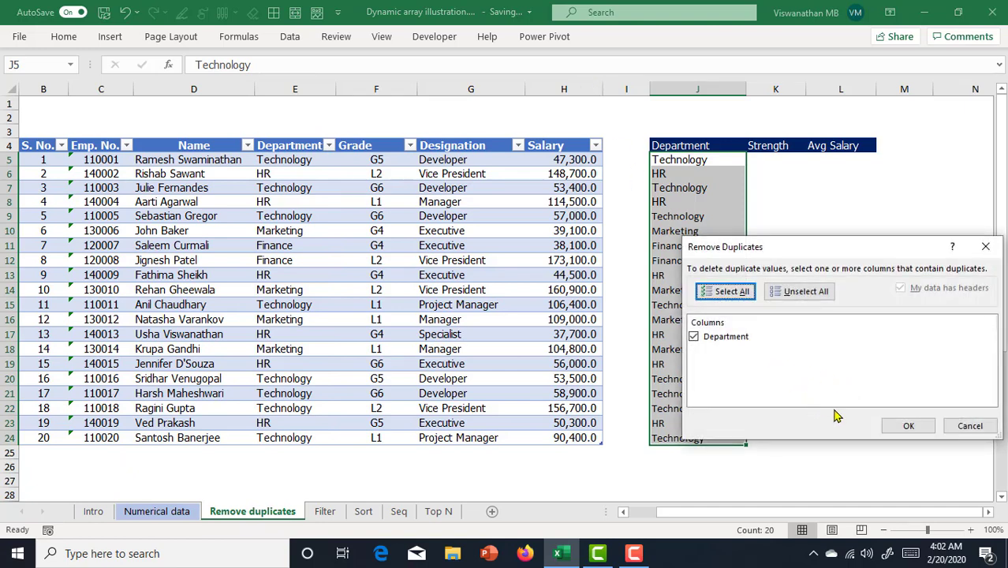
left_click(904, 426)
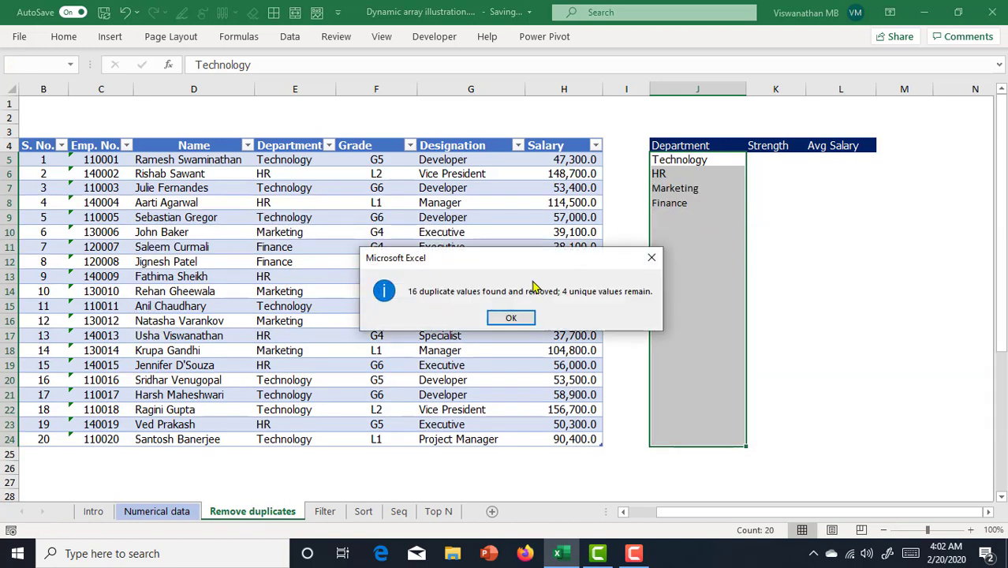
left_click(511, 319)
- Check the summary's empty Strength and Avg Salary cells, and clear the static department list starting at J5
left_click(779, 164)
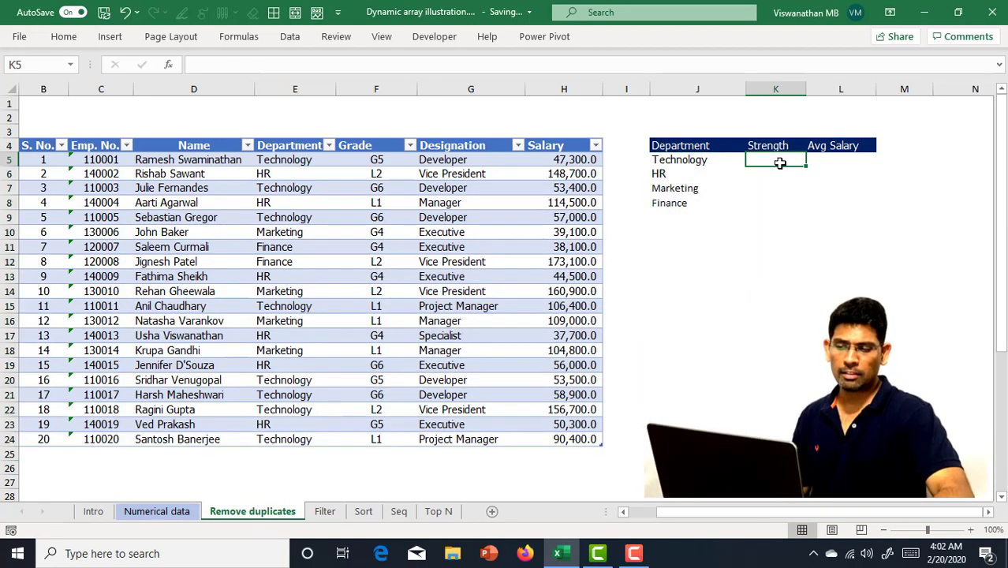
left_click(842, 160)
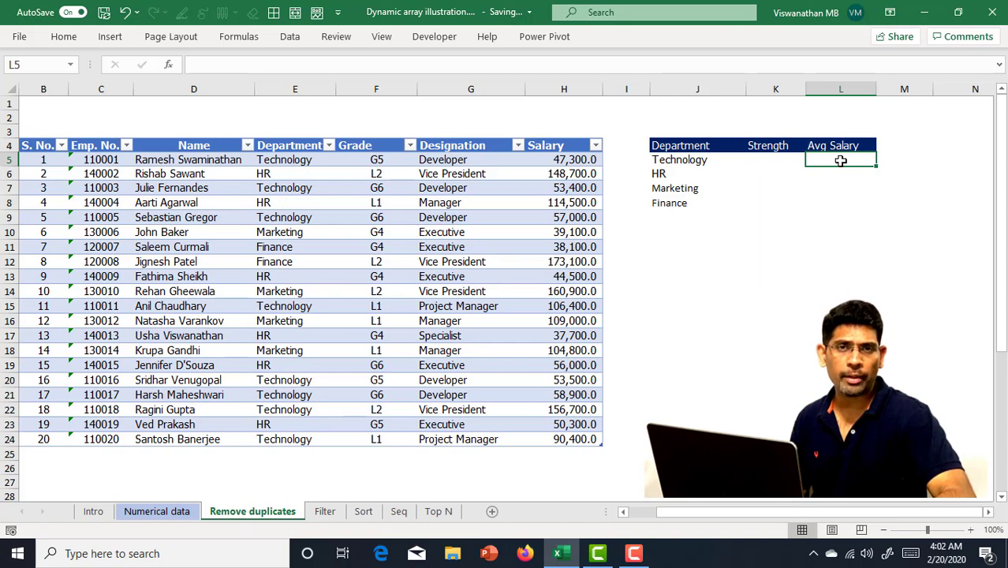
left_click_drag(683, 161, 686, 203)
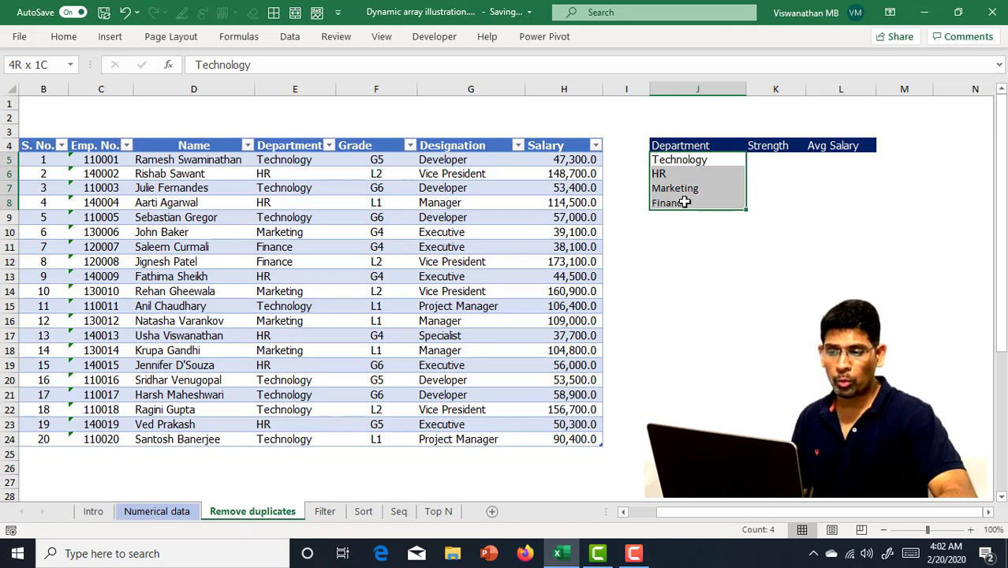
left_click(261, 452)
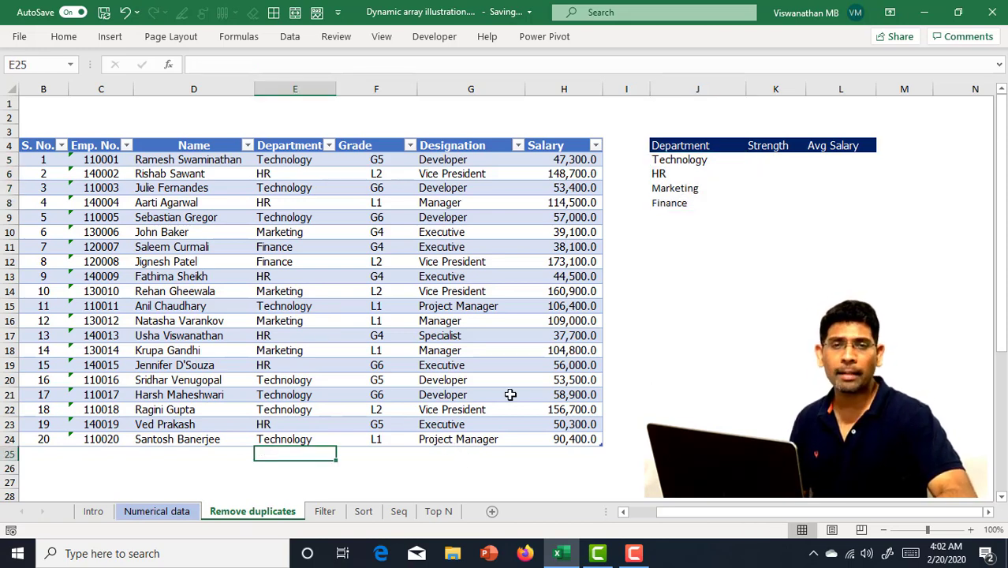
left_click_drag(680, 158, 687, 246)
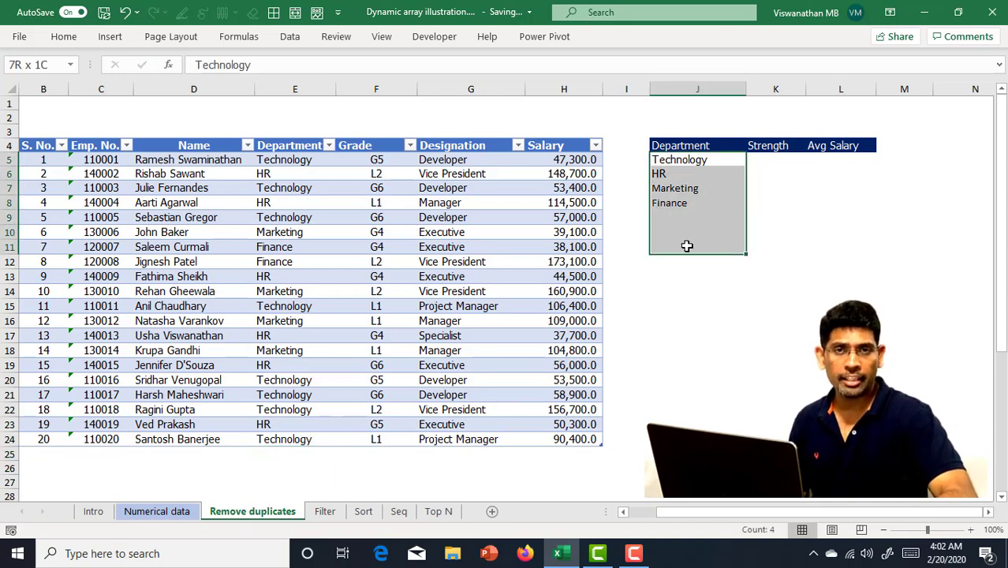
left_click_drag(668, 158, 681, 214)
key("Delete")
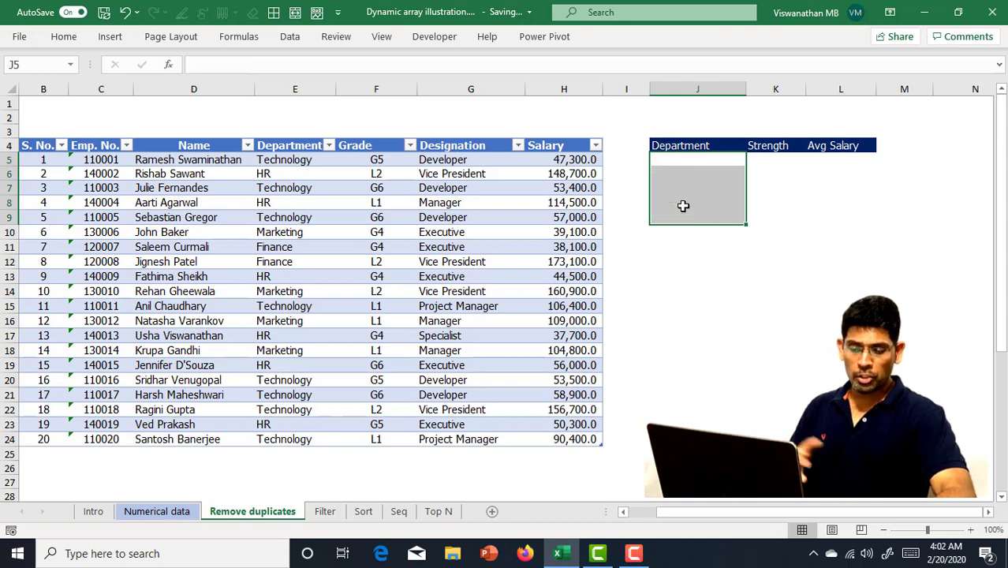
left_click(686, 164)
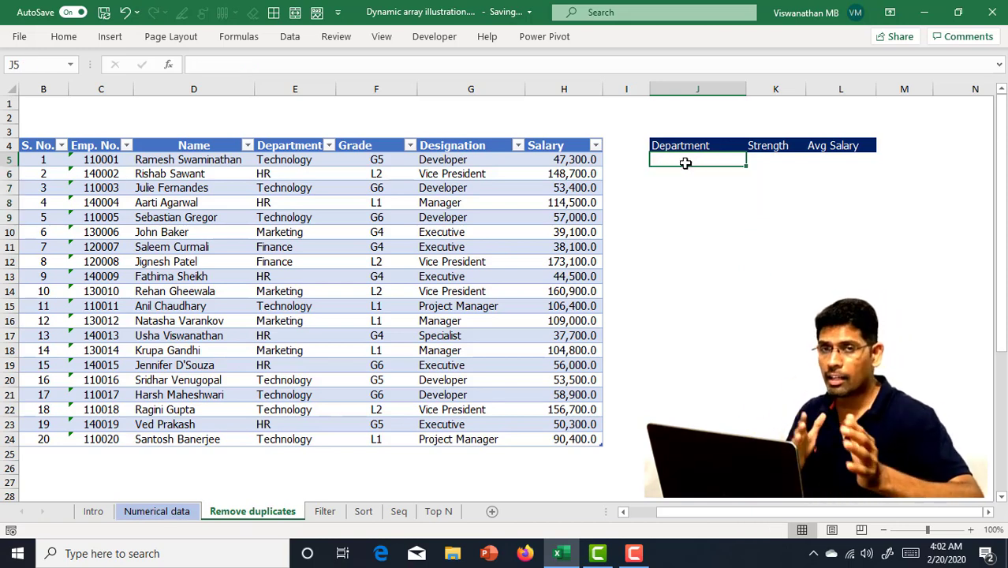
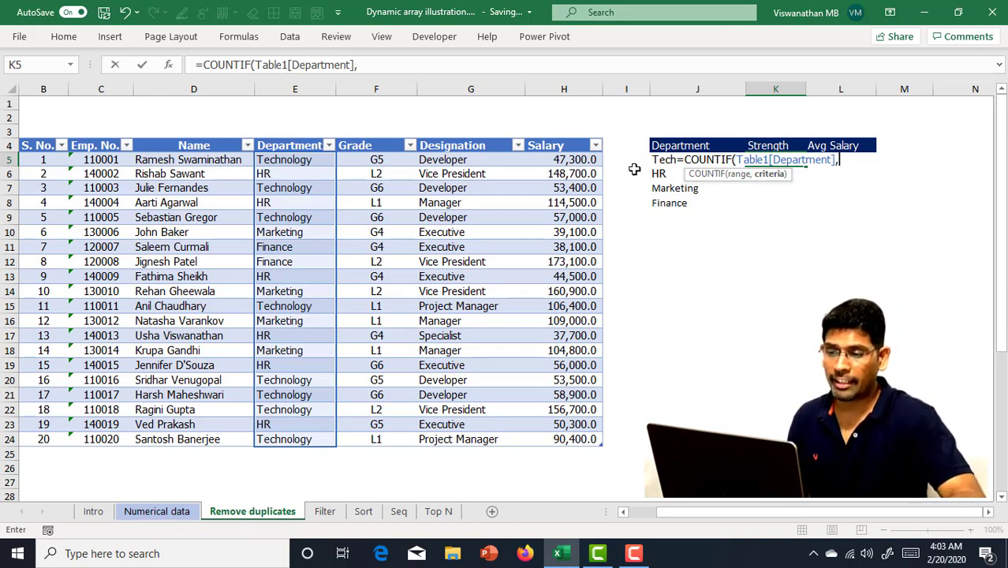
- Complete the Strength formula in K5 as =COUNTIF(Table1[Department],J5#), using the spilled department list as the criteria
left_click_drag(652, 159, 657, 202)
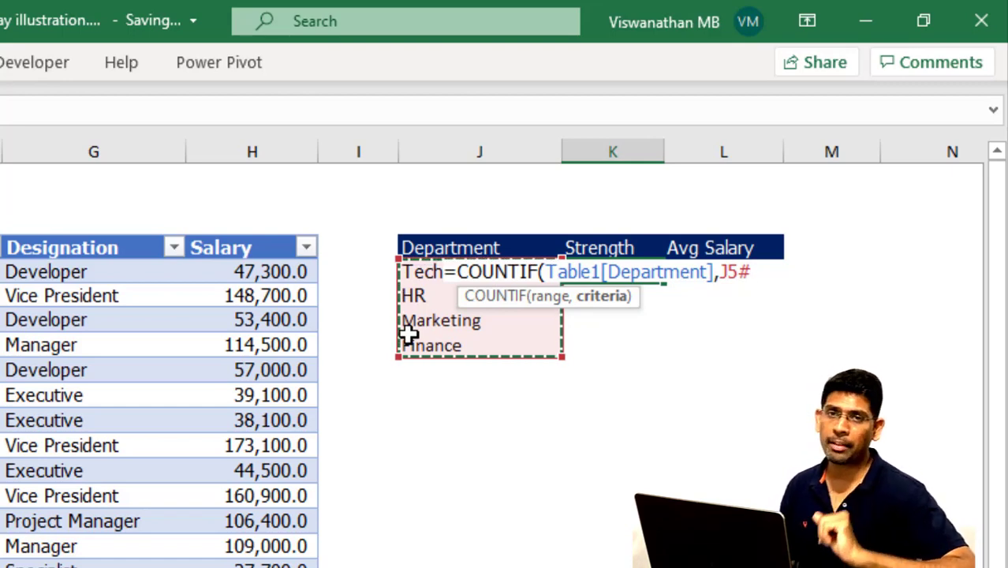
type(")")
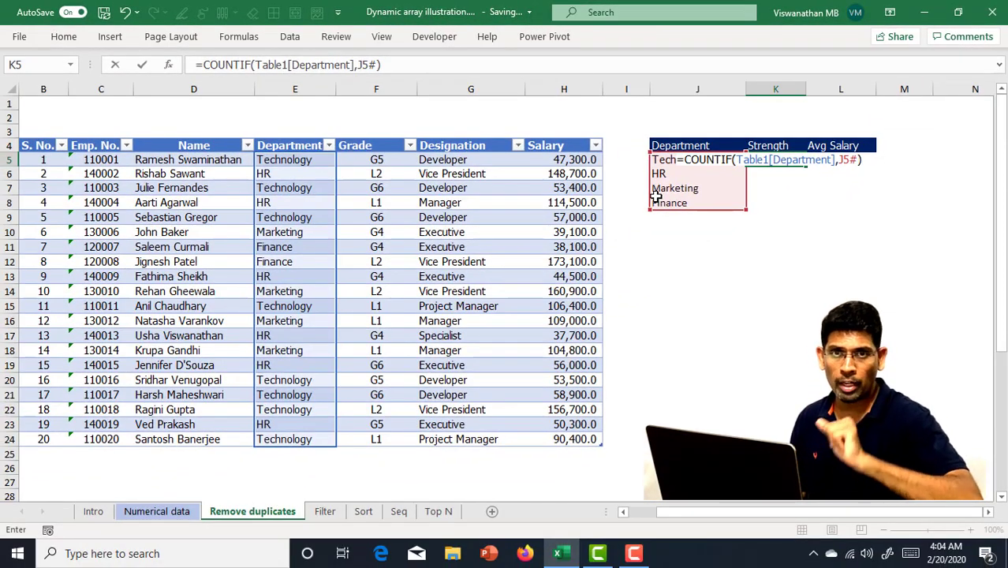
key("Return")
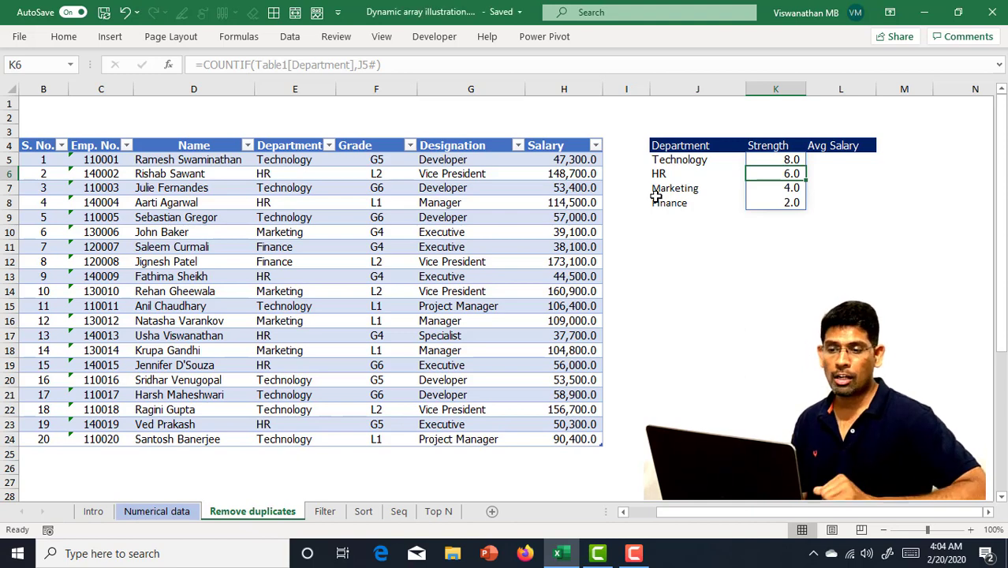
key("Up")
key("Right")
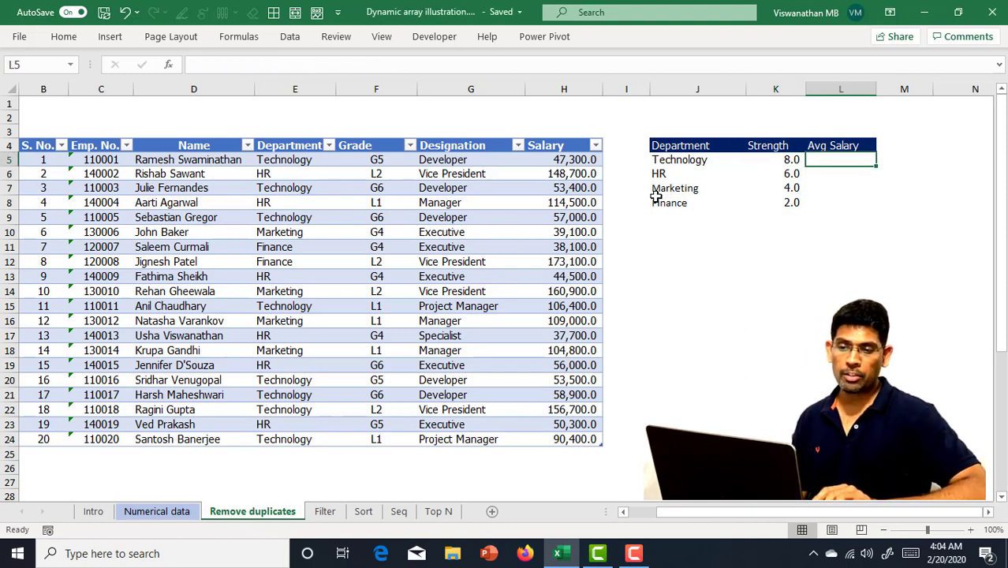
type("=")
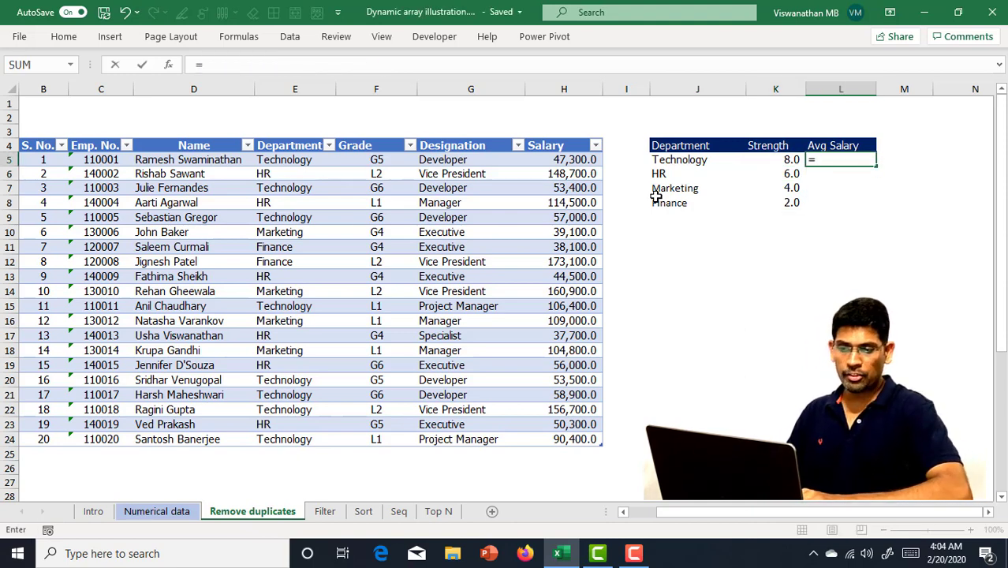
type("Averagifs")
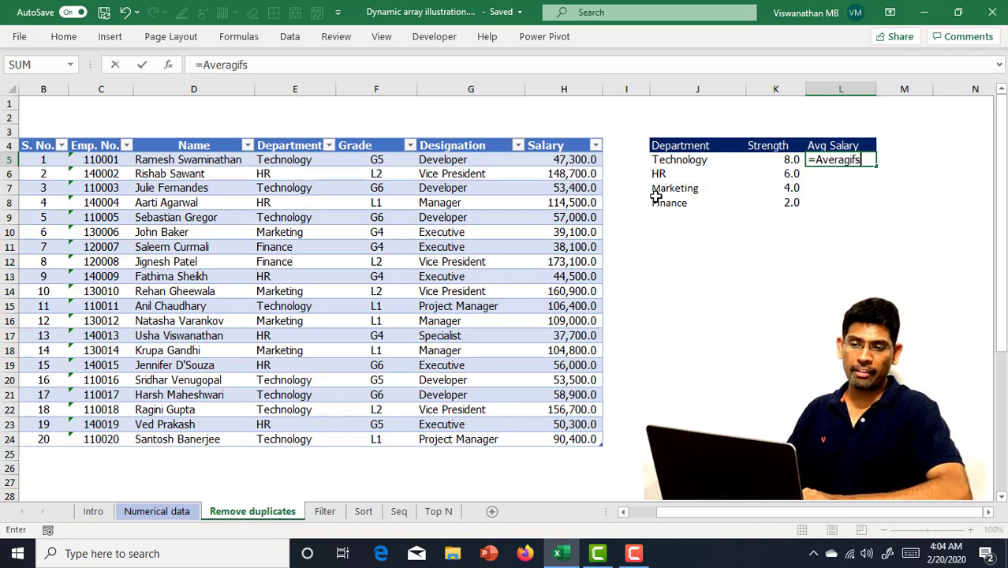
key("ctrl+Return")
key("Delete")
- Enter =AVERAGEIFS(Table1[Salary],Table1[Department],J5#) in L5 to calculate the average salary for each department in the summary
type("=Aver")
key("Down")
key("Down")
key("Down")
key("Tab")
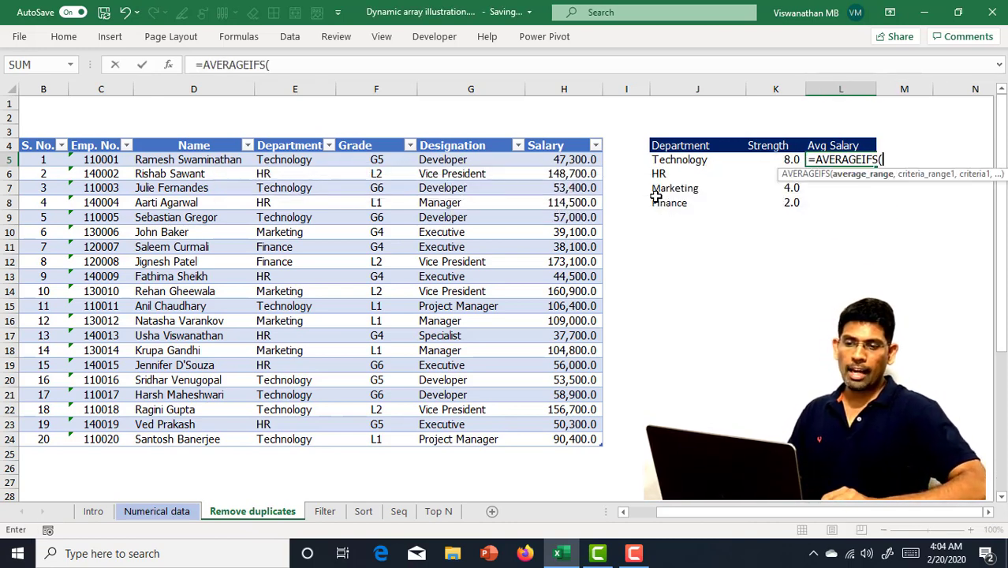
left_click(550, 139)
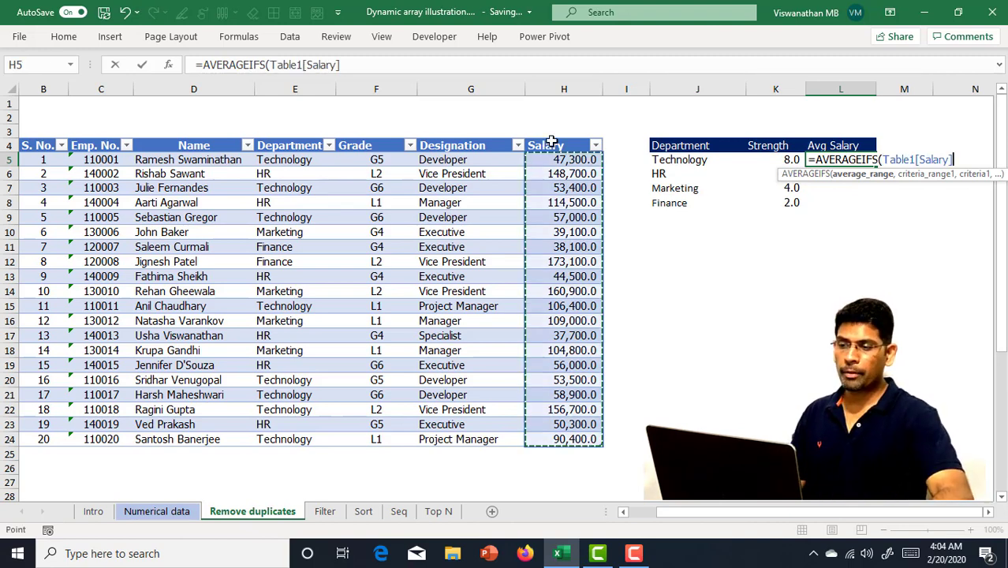
type(",")
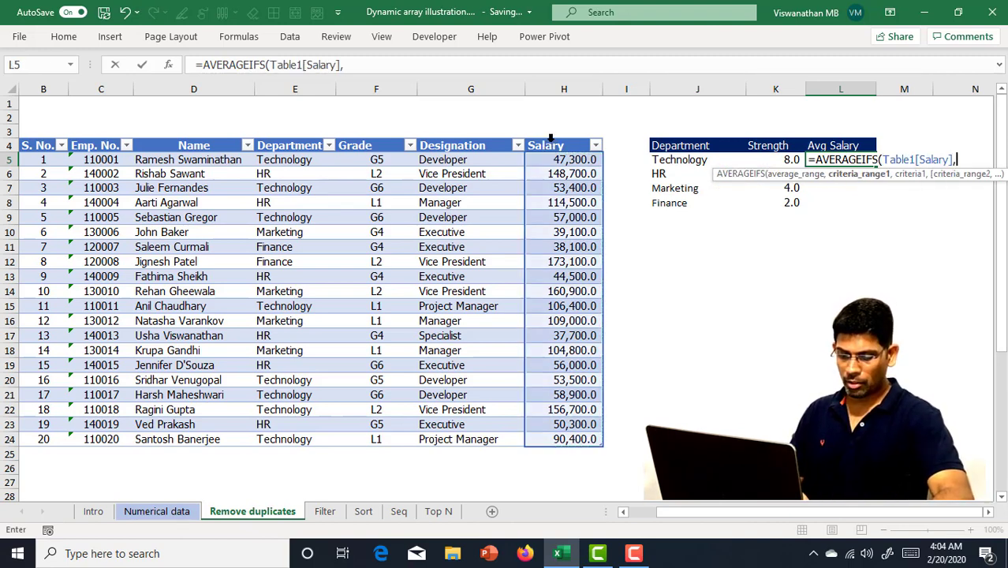
left_click(297, 138)
type(",")
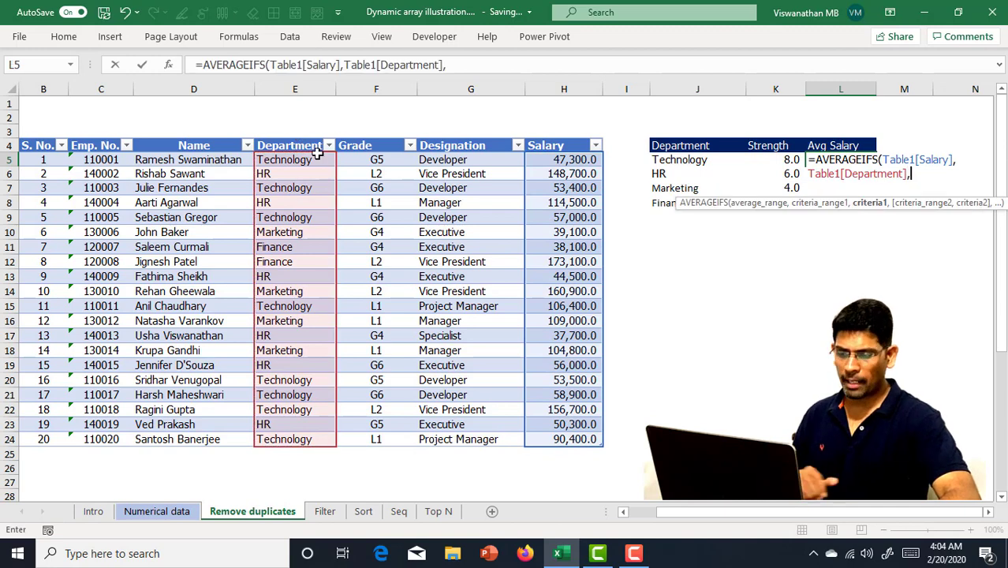
left_click_drag(659, 160, 655, 197)
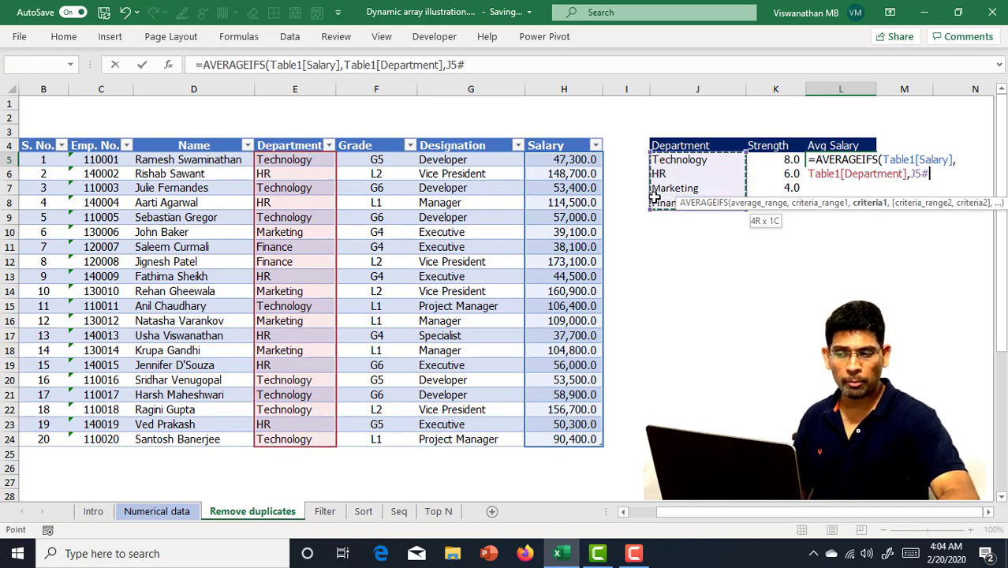
type(")")
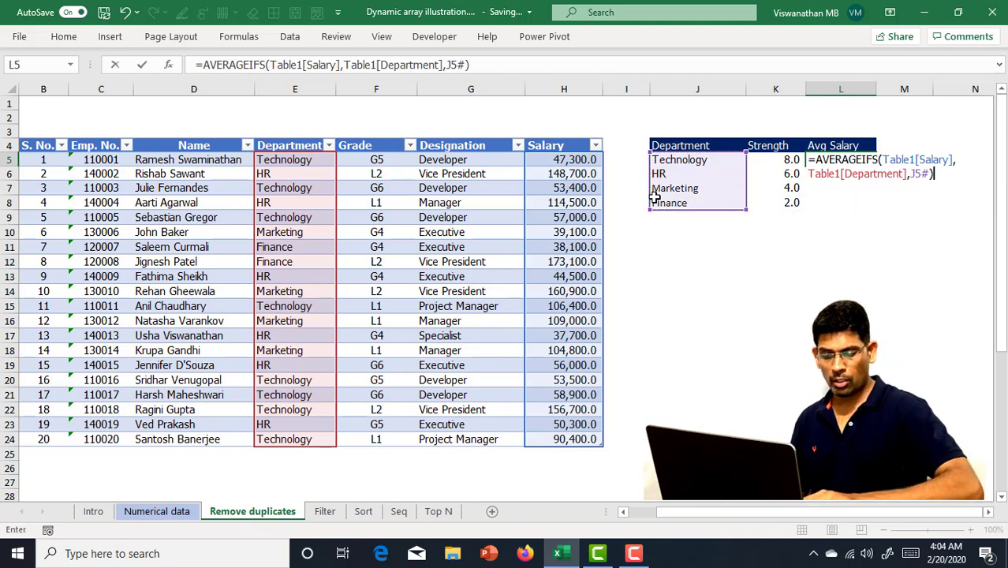
key("Return")
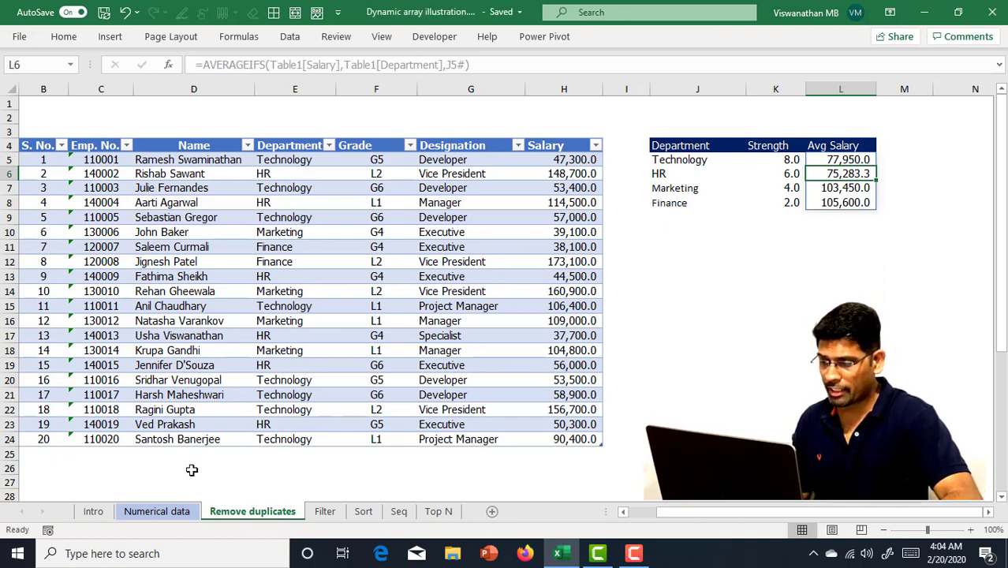
- Copy the Admin Manager record from row 43 into row 25 directly below the employee table, and check the summary's Admin cells
key("ctrl+c")
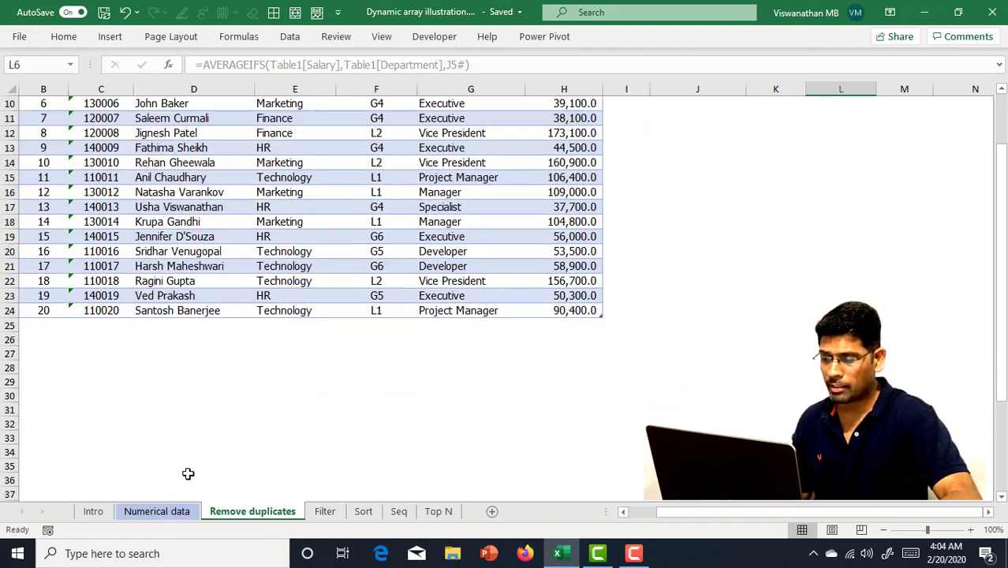
key("ctrl+v")
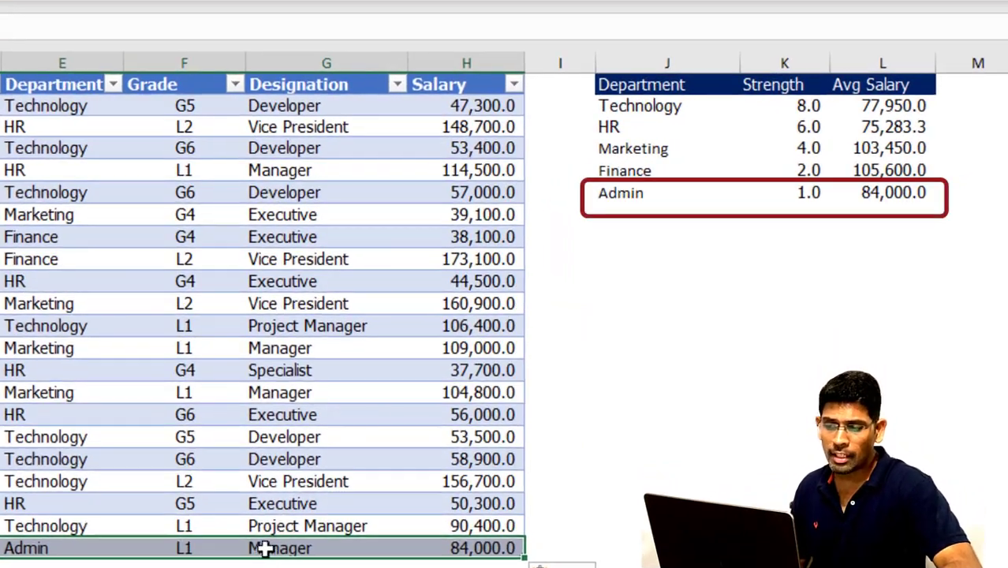
left_click(431, 411)
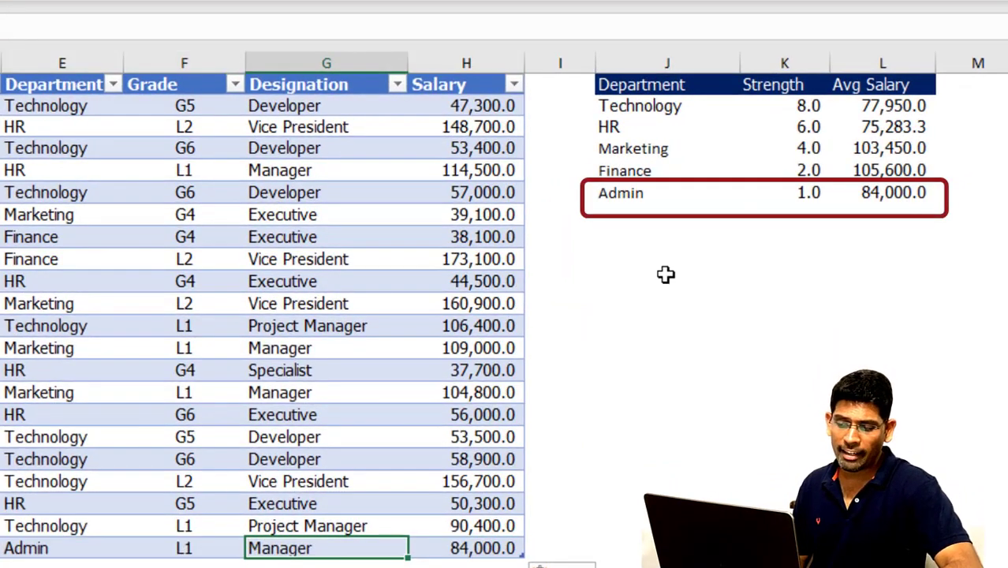
left_click(632, 193)
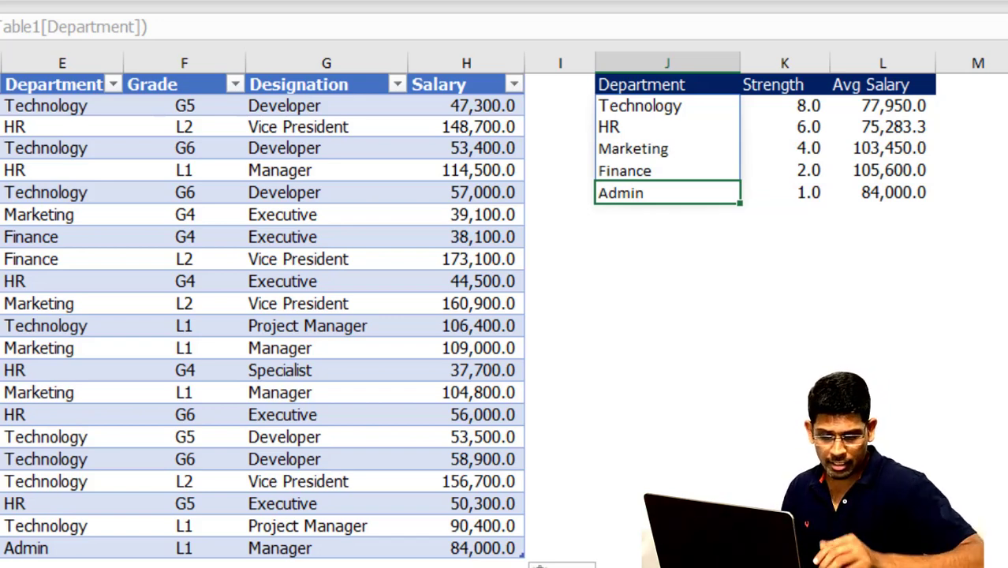
left_click(784, 192)
left_click(882, 192)
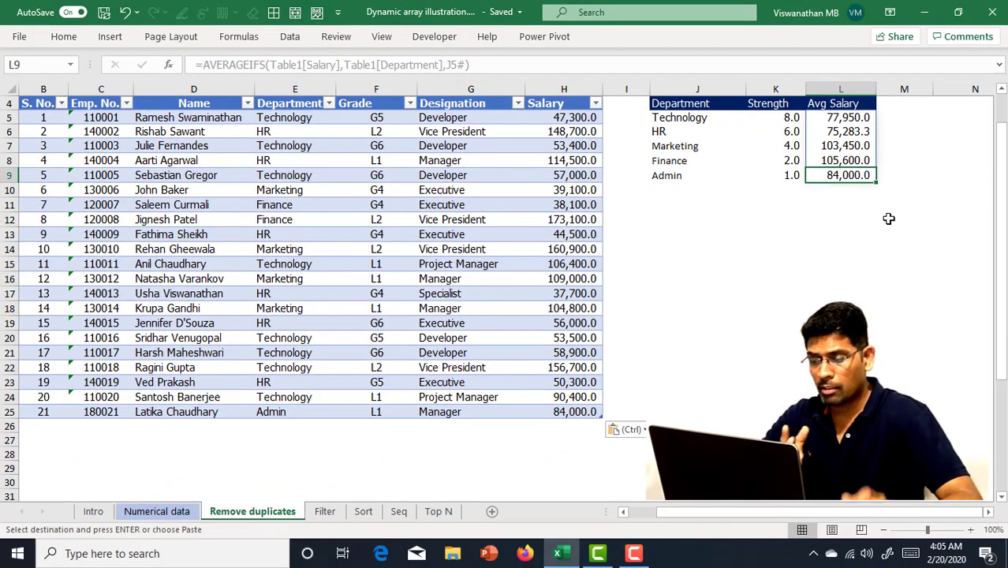
- View the Filter sheet's layout, and filter the Department column of the Remove duplicates sheet's employee table to Technology only
left_click(324, 513)
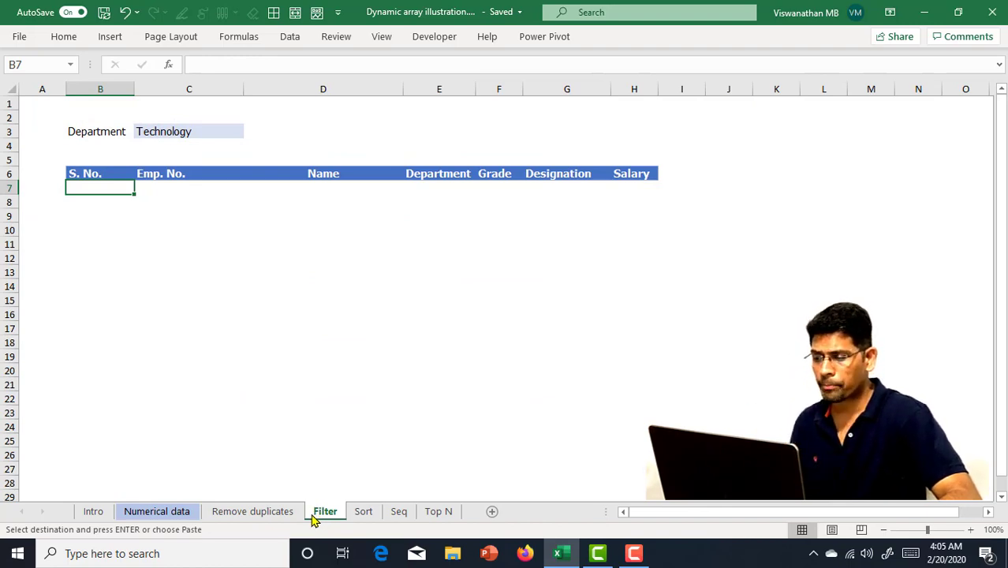
left_click(289, 512)
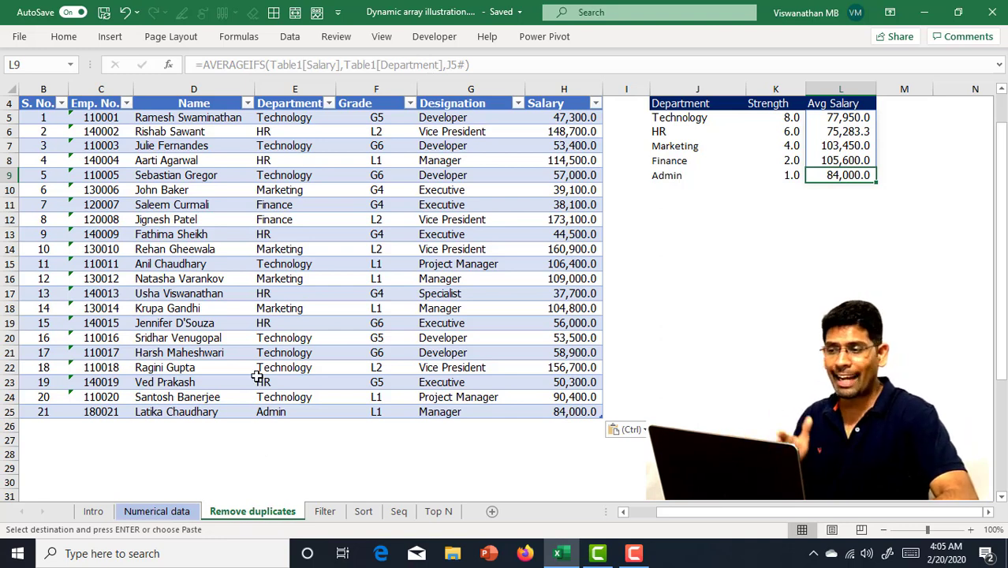
left_click(328, 104)
left_click(182, 258)
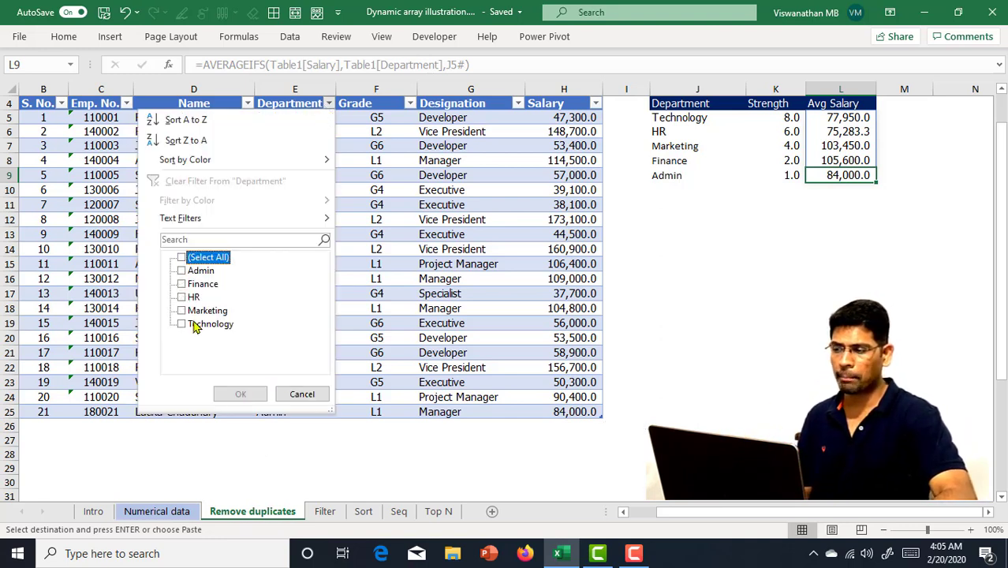
left_click(182, 324)
left_click(240, 393)
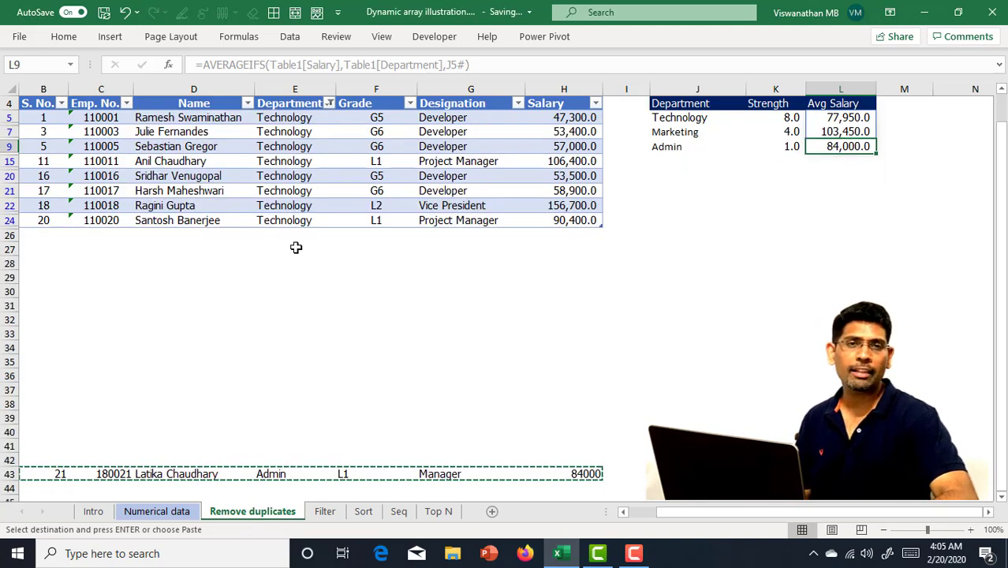
- Cancel the pending copy of row 43, and show all departments again in the employee table's Department filter
left_click(303, 221)
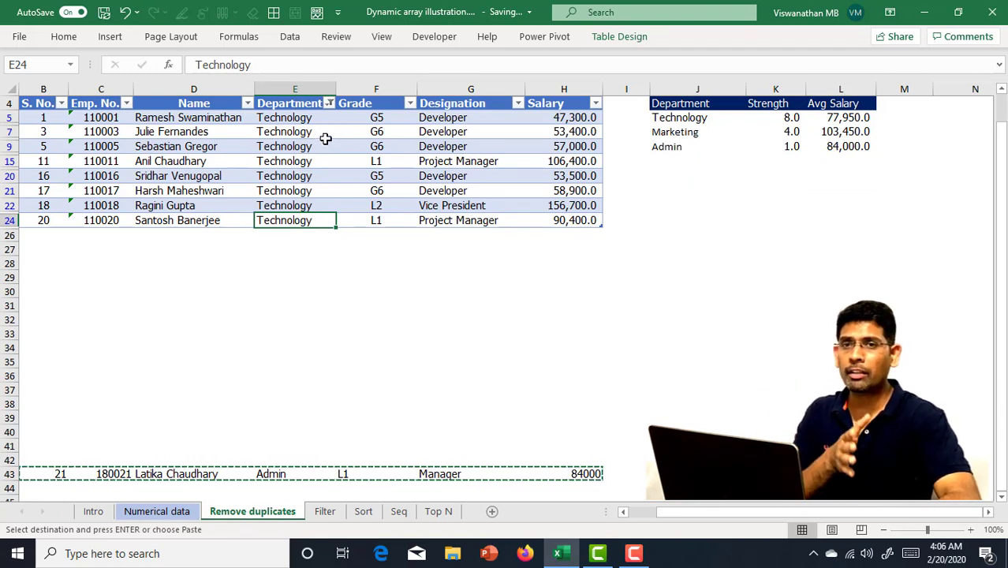
key("Escape")
key("ctrl+z")
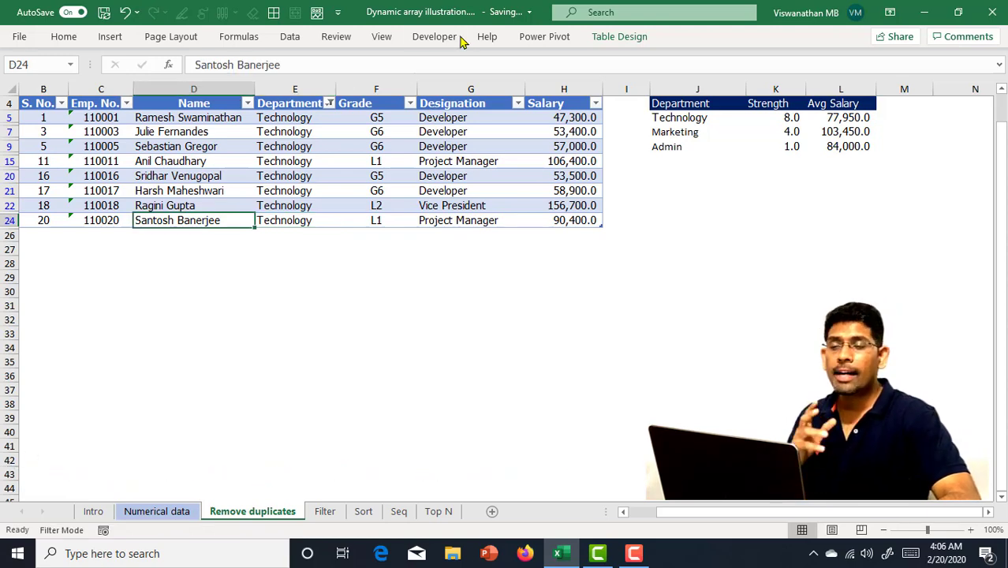
left_click(328, 103)
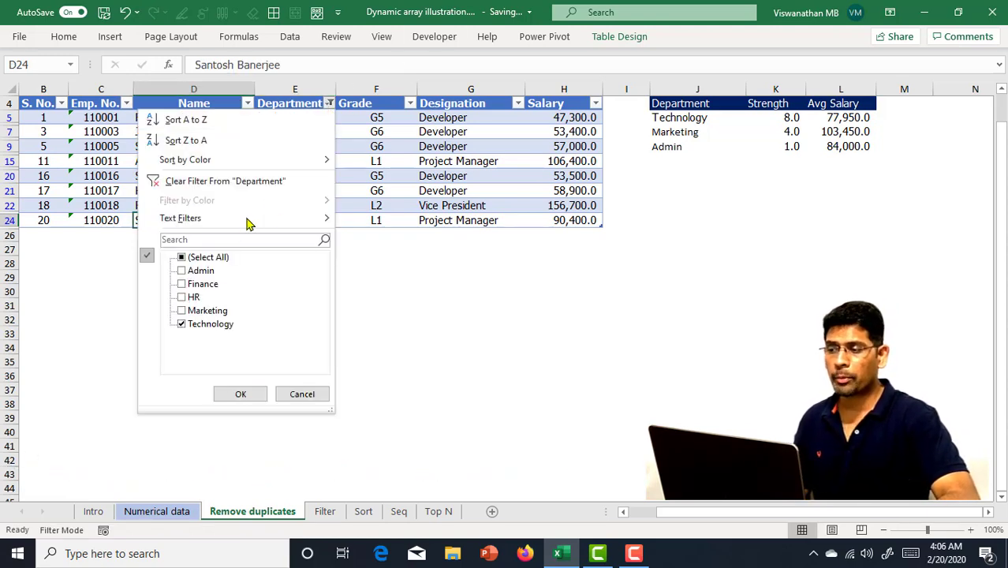
left_click(198, 258)
left_click(240, 393)
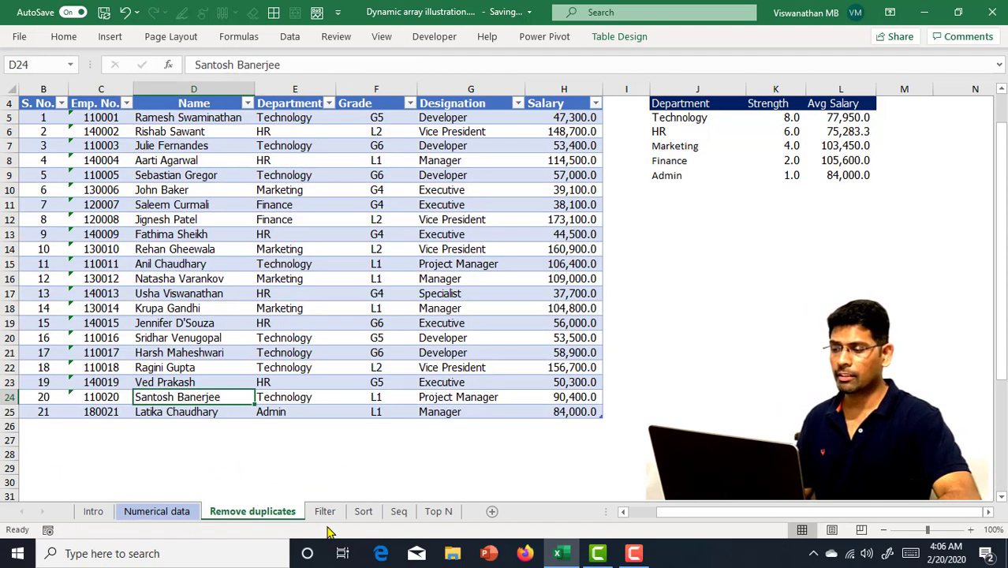
- Enter =FILTER(Table1,Table1[Department]=Filter!C3) in B7 of the Filter sheet to list the employees of the chosen department
left_click(325, 511)
type("=filter")
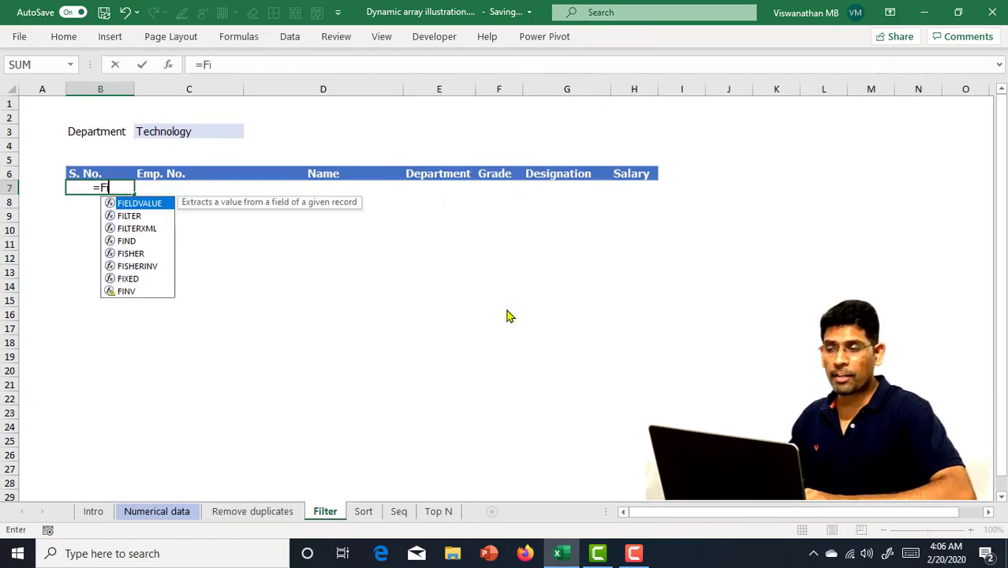
key("Tab")
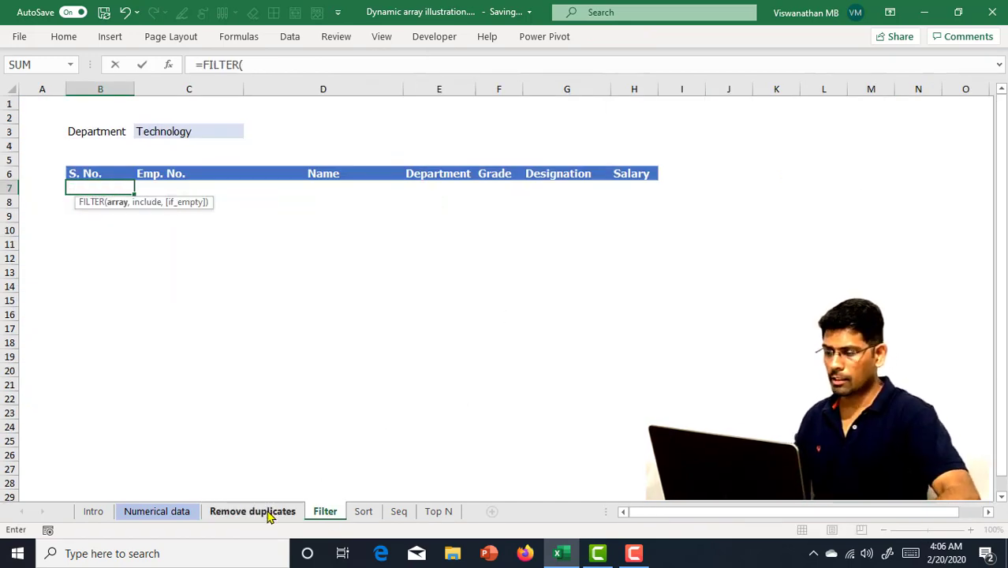
left_click(260, 511)
left_click_drag(34, 121, 571, 416)
type(",")
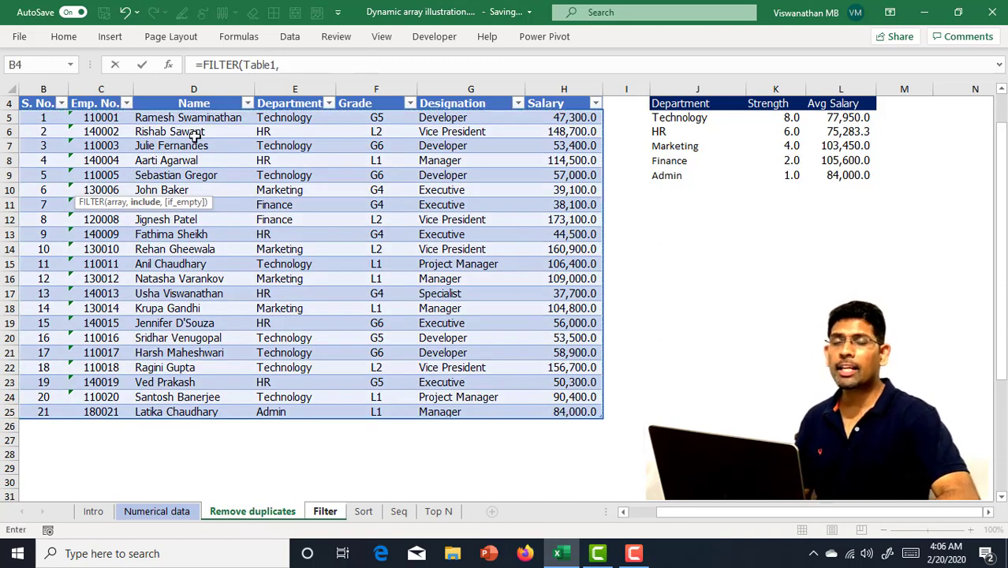
left_click(291, 93)
type("=")
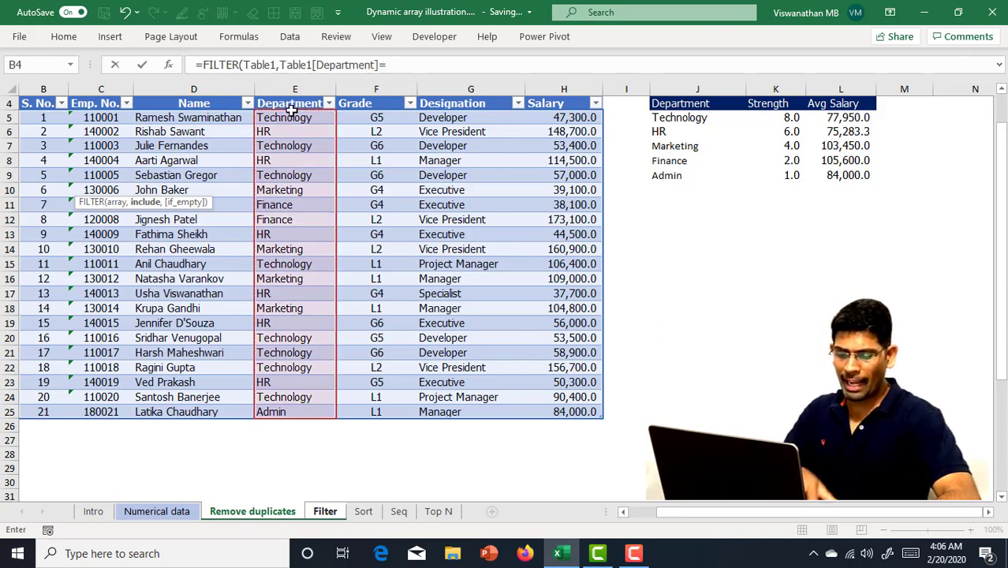
left_click(327, 511)
left_click(194, 125)
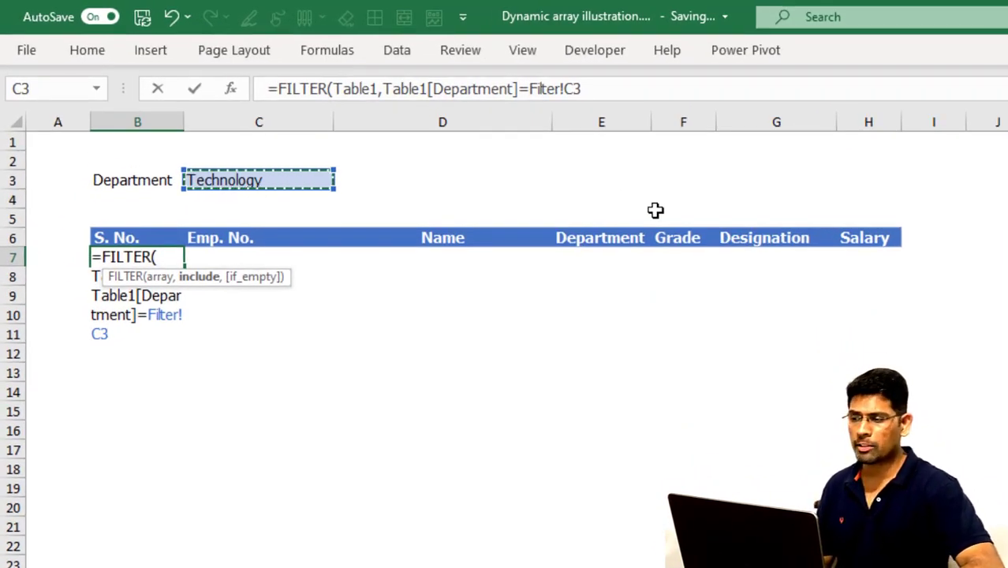
type(")")
key("Return")
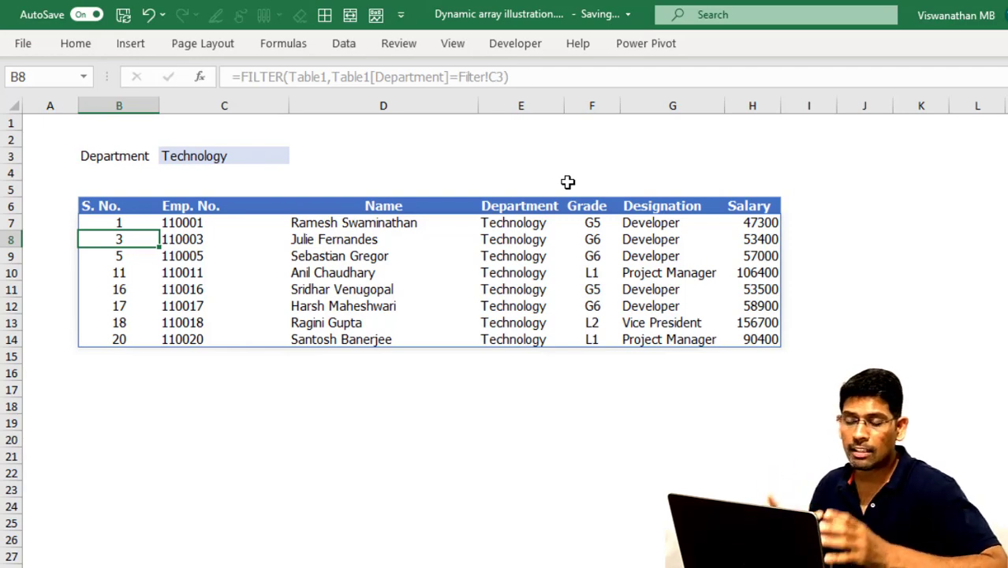
- Test the filtered list by changing the department in C3 to Marketing and finally to HR
left_click(227, 155)
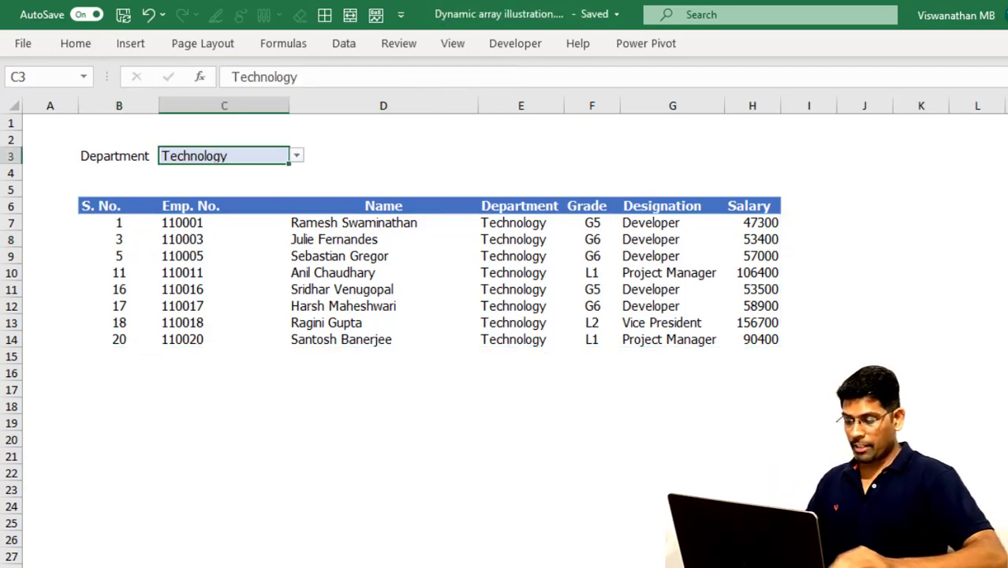
left_click(296, 157)
left_click(256, 193)
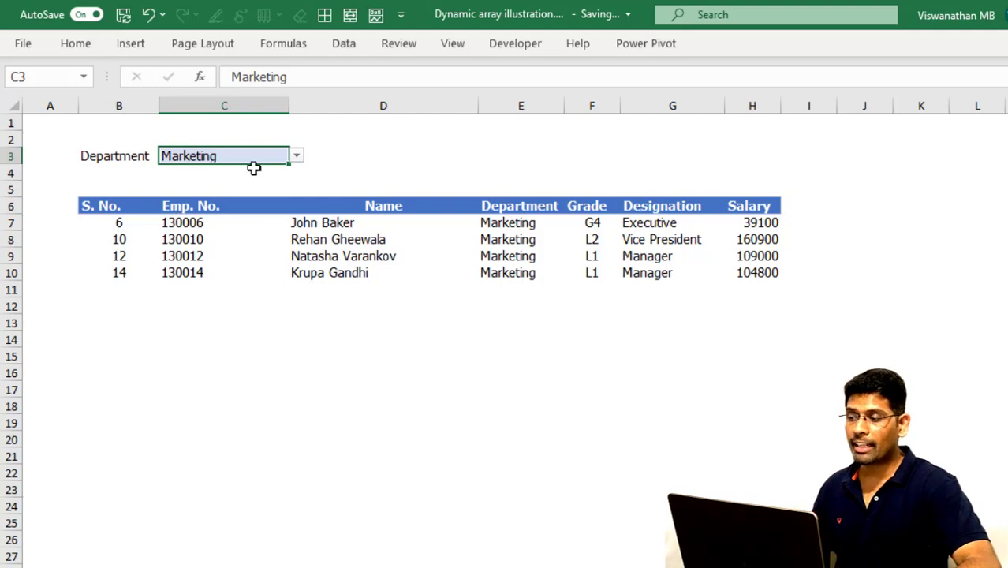
left_click(296, 157)
left_click(251, 181)
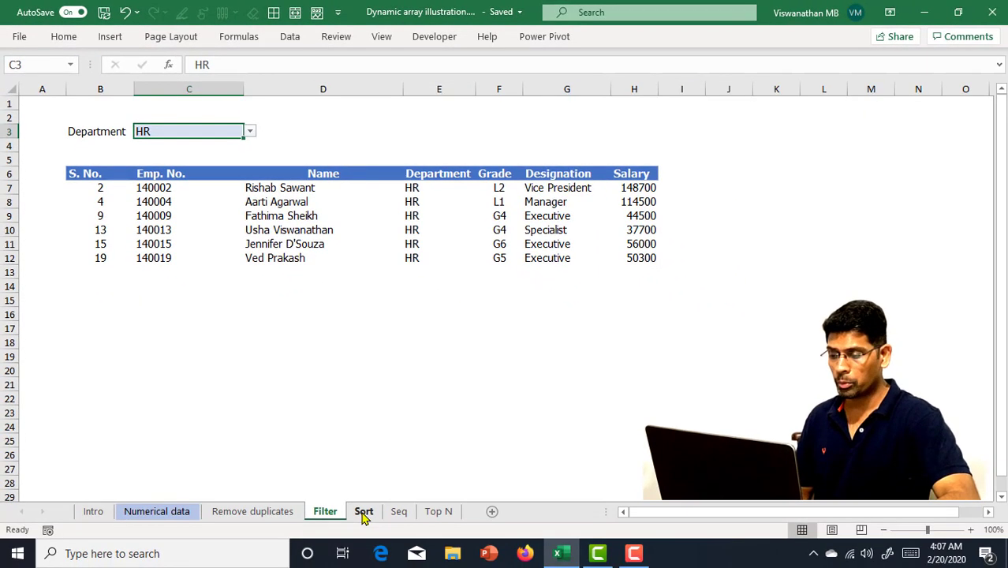
- Compare the employee table on the Remove duplicates sheet with the layout of the Sort sheet
left_click(288, 513)
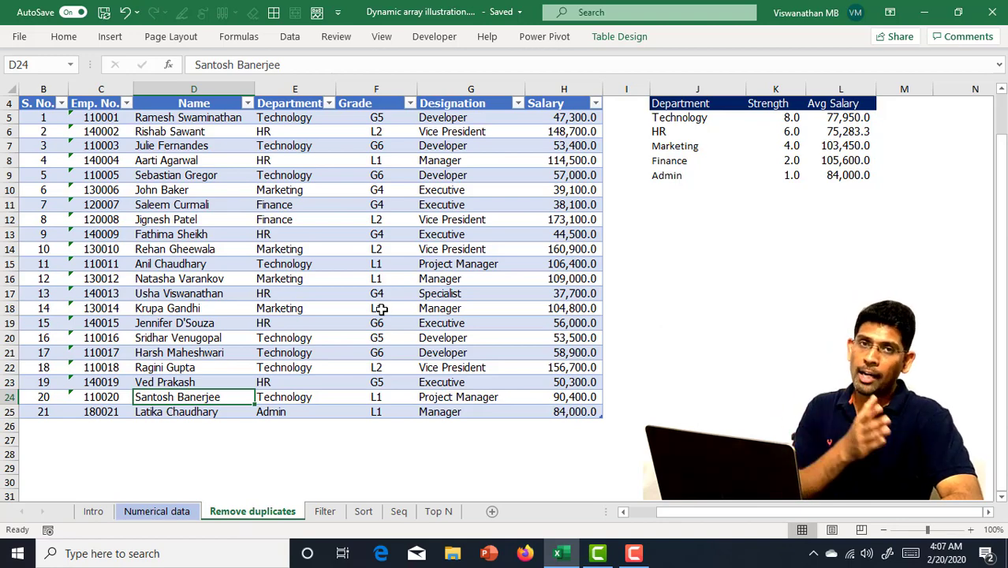
left_click(364, 512)
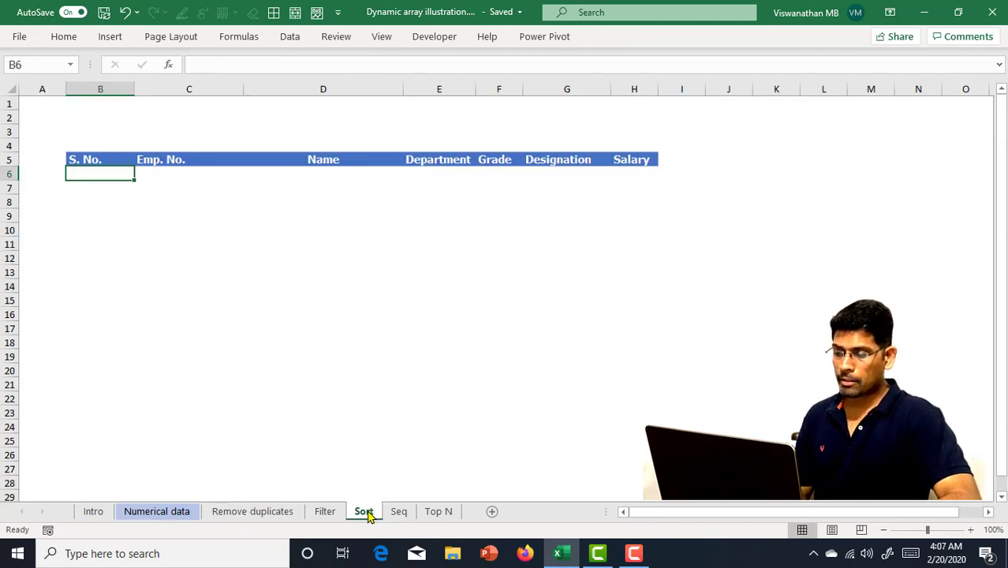
left_click(240, 512)
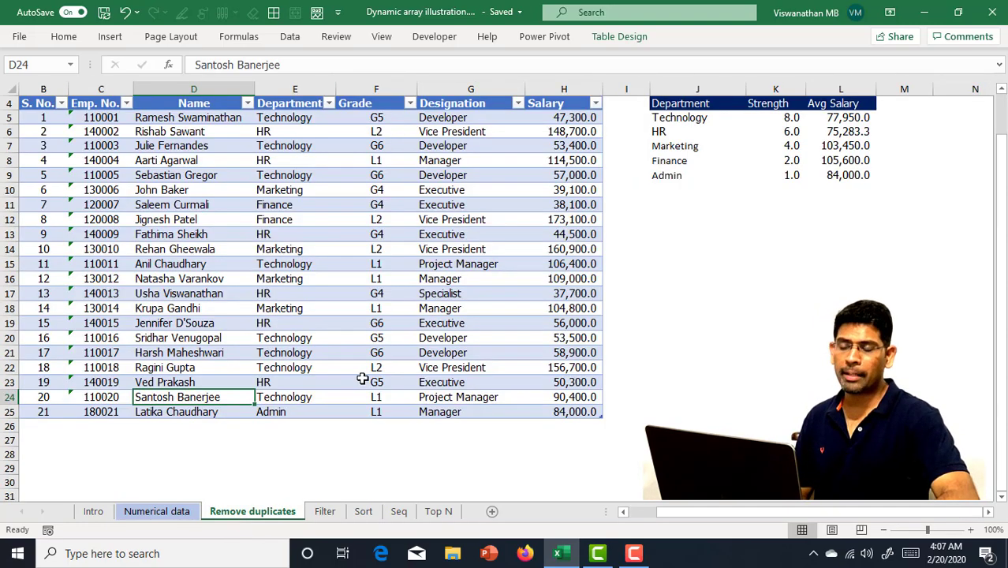
left_click(398, 514)
- Start a SORTBY formula in B6 of the Sort sheet, below the S. No. header
left_click(380, 511)
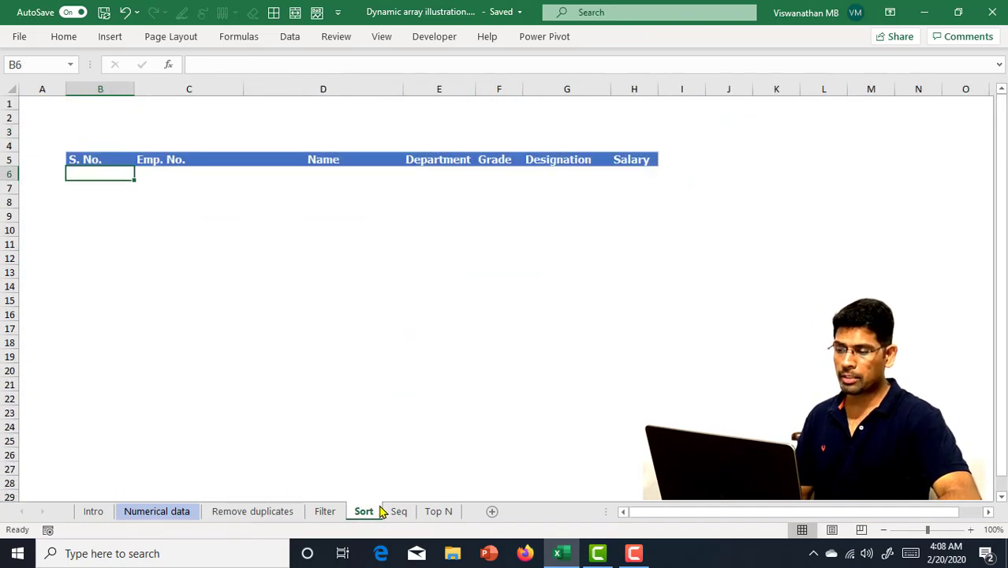
type("=SORT(")
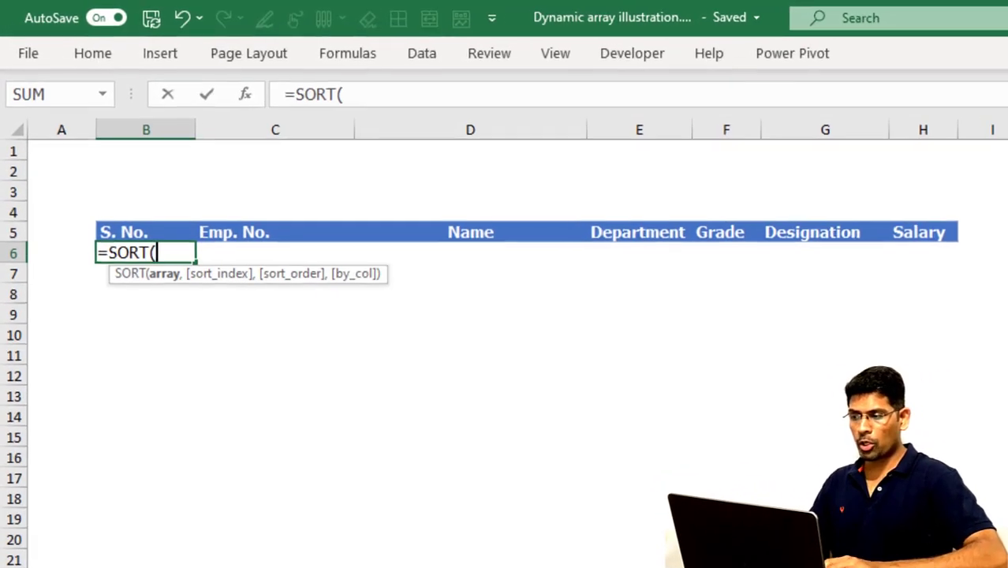
key("BackSpace")
key("BackSpace")
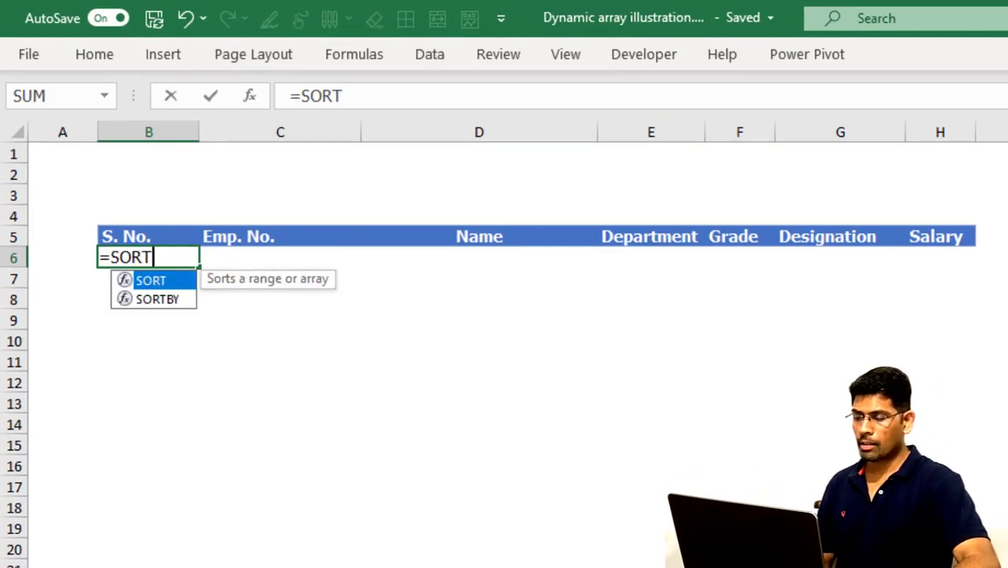
type("tb")
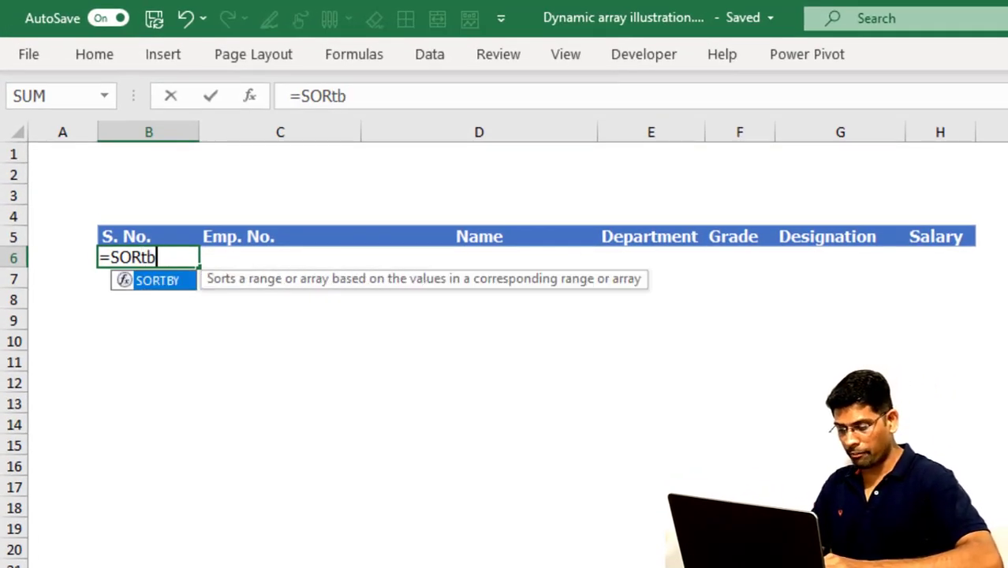
key("Tab")
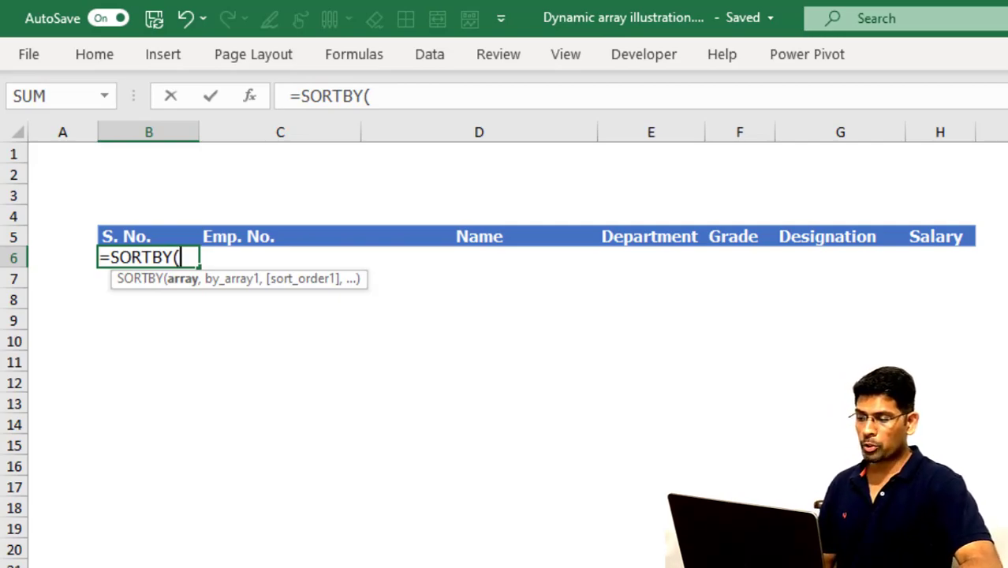
- Complete the formula as =SORTBY(Table1,Table1[Grade]) and check the order of the Grade column in the sorted list
key("ctrl+Page_Down")
left_click_drag(77, 180, 807, 567)
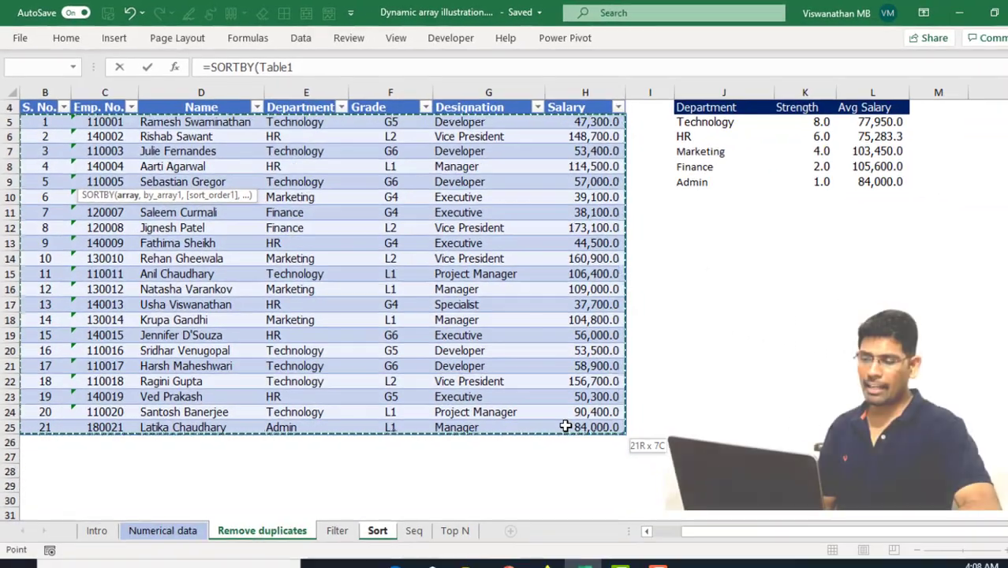
left_click_drag(565, 425, 570, 426)
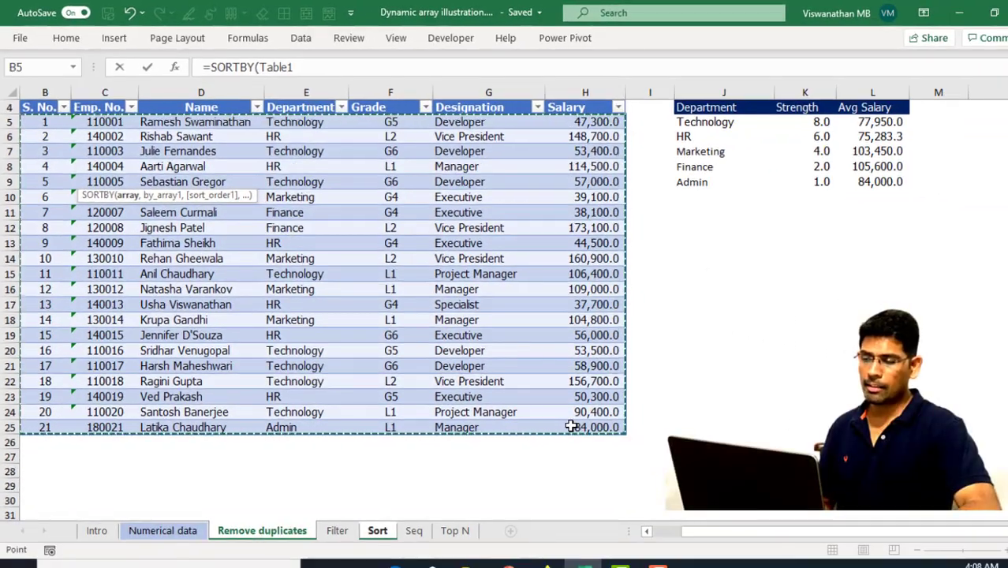
type(",")
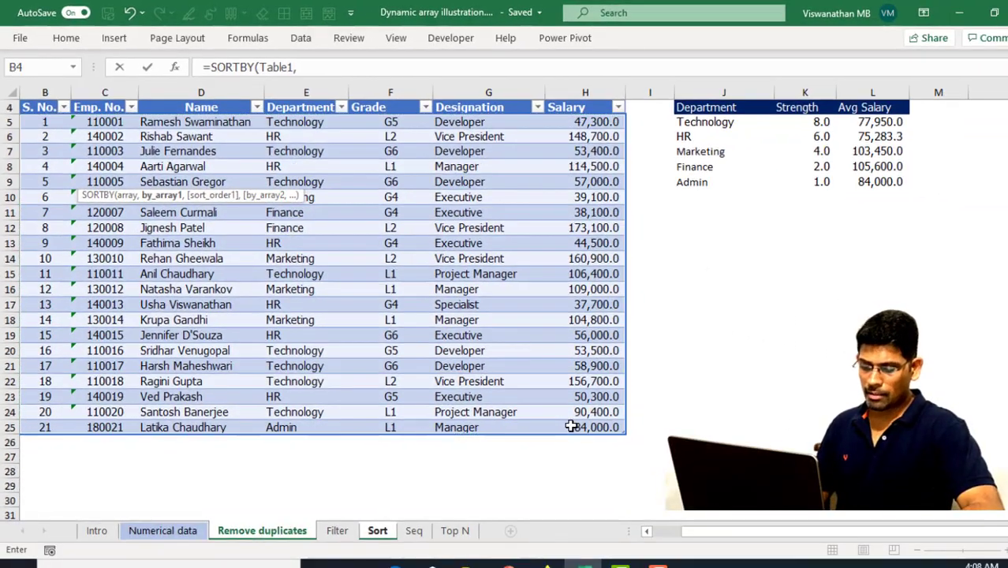
left_click(381, 100)
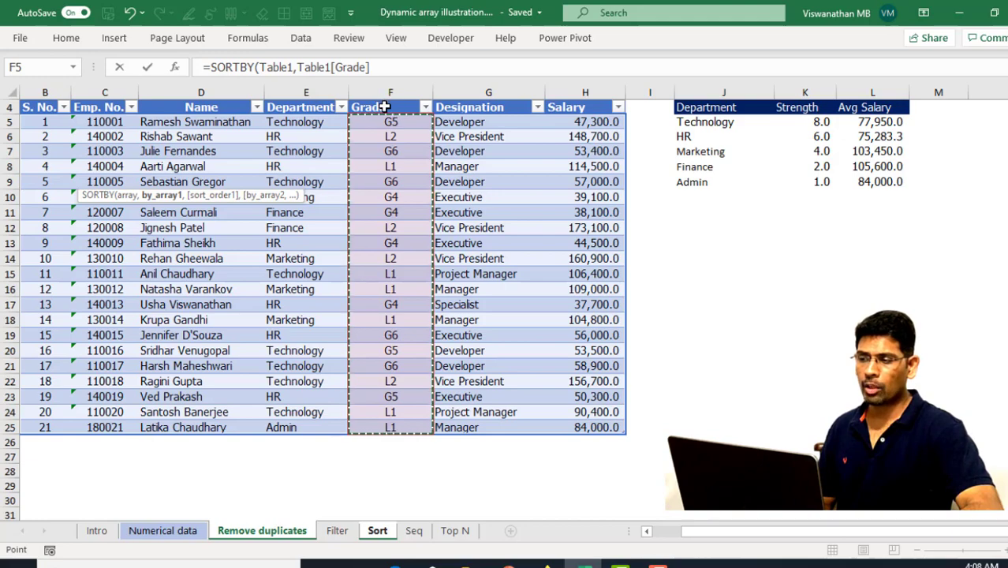
type(")")
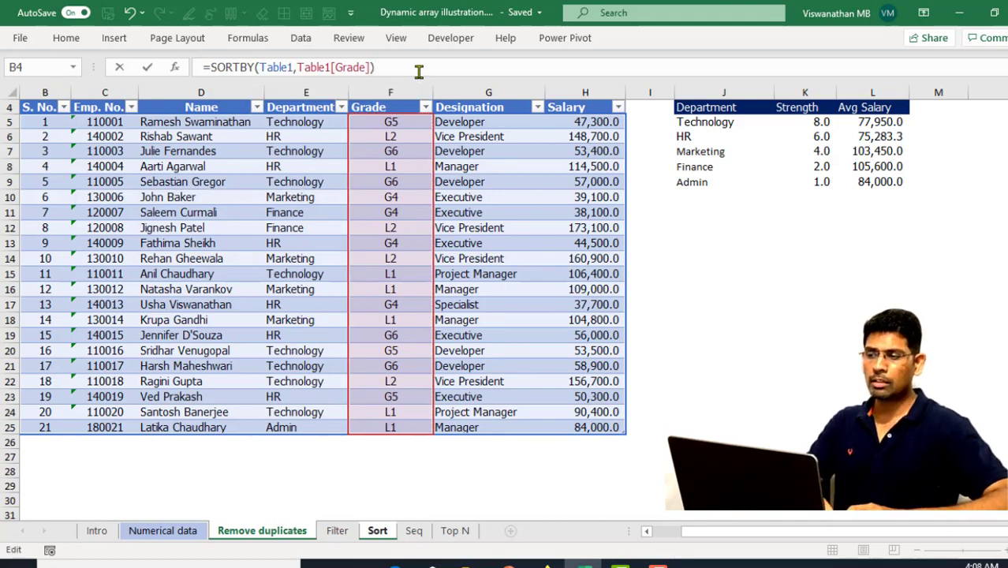
key("Return")
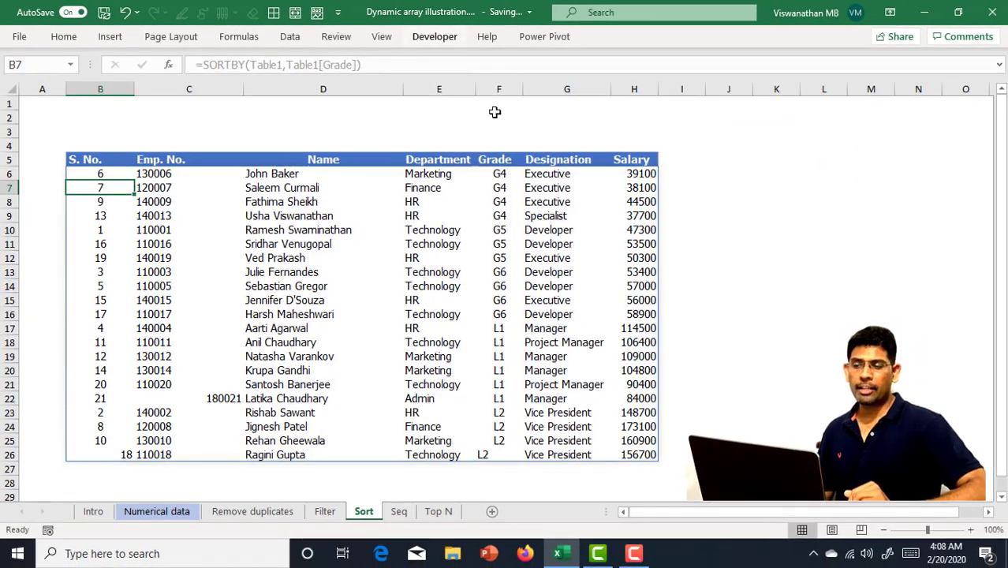
left_click(497, 179)
left_click_drag(493, 180, 495, 458)
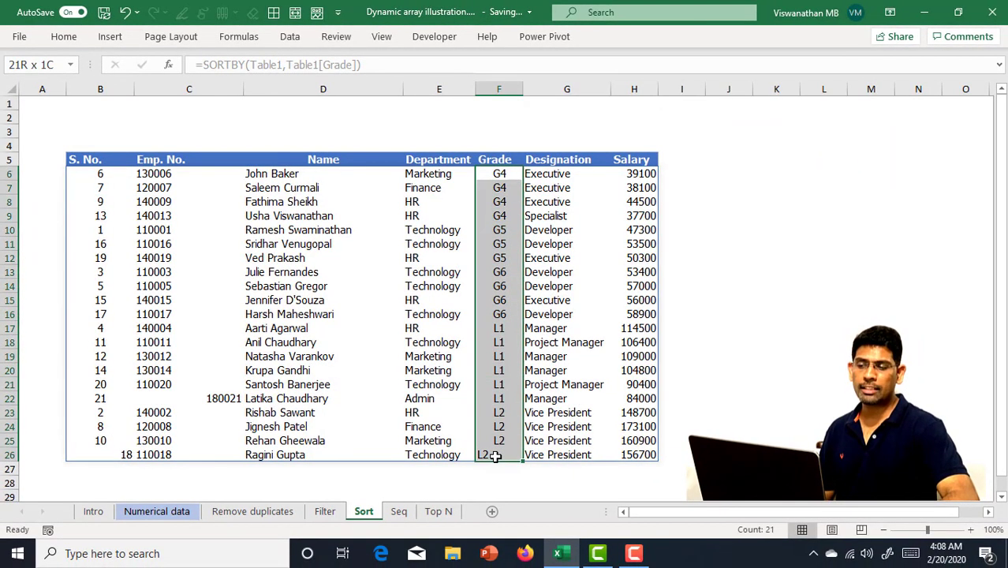
- Replace the formula in B6 of the Sort sheet with =SORT(Table1,5) to sort the employees by grade
left_click(105, 175)
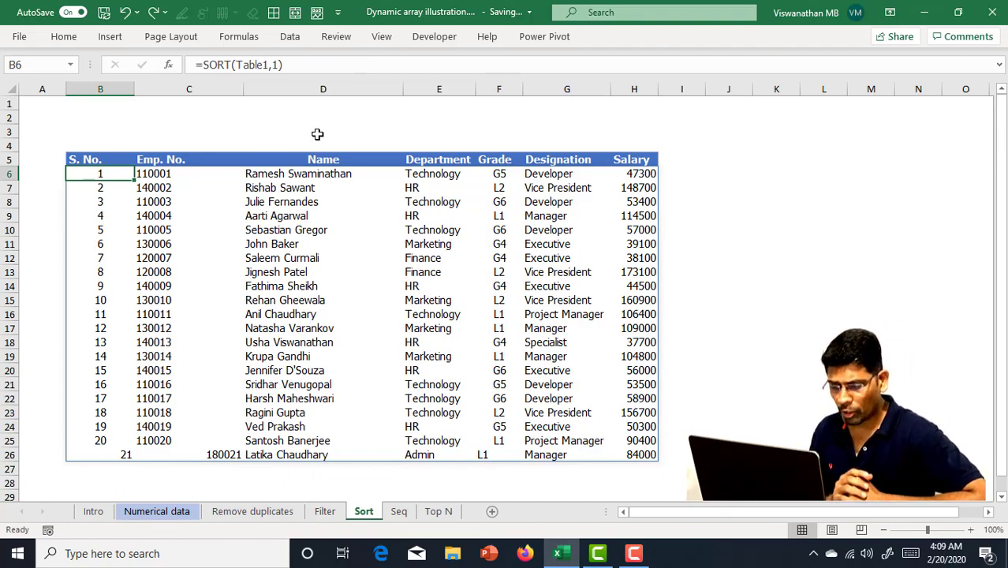
key("F2")
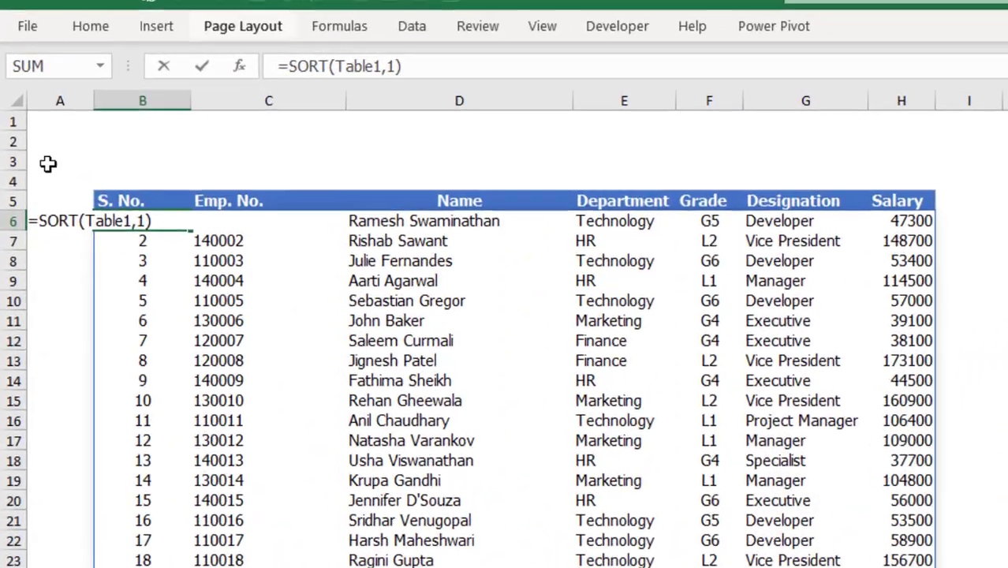
key("Escape")
key("F2")
key("Escape")
type("=Sort")
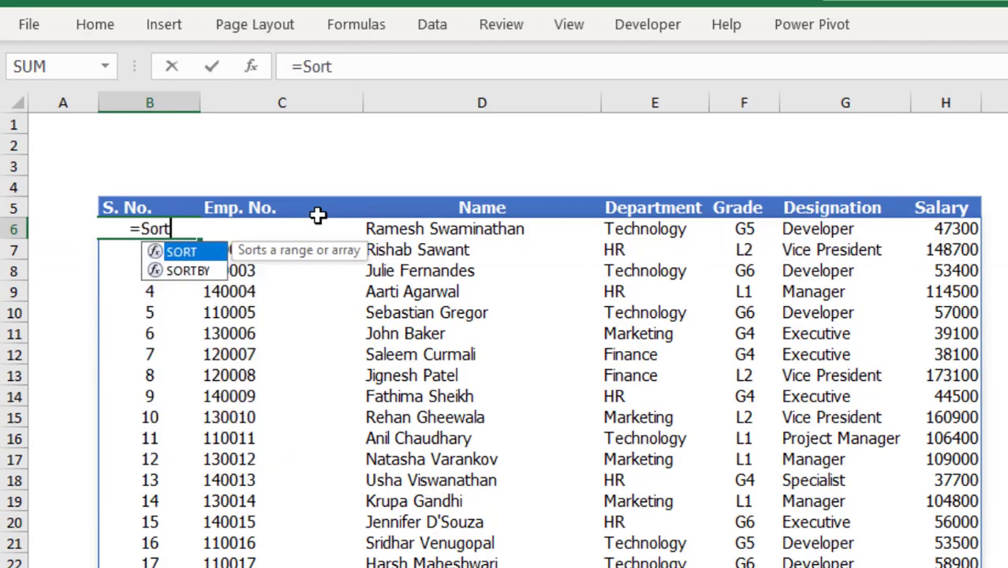
key("Tab")
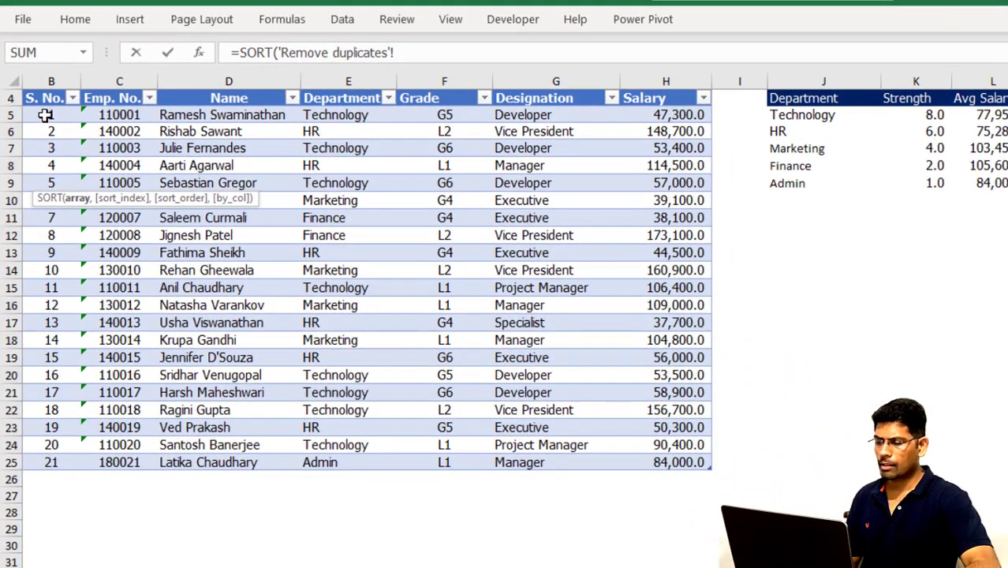
left_click_drag(48, 122, 709, 504)
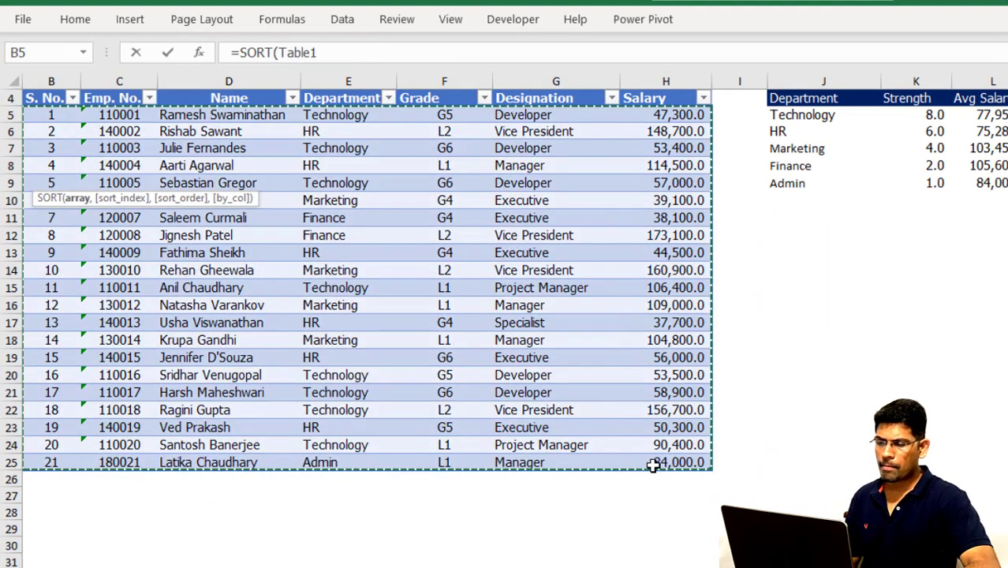
type(",")
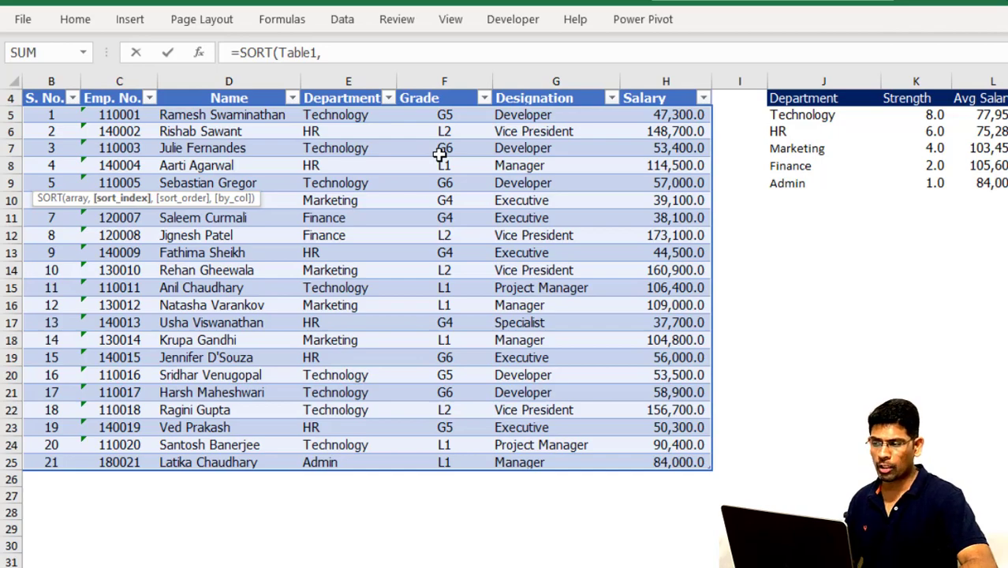
type("5")
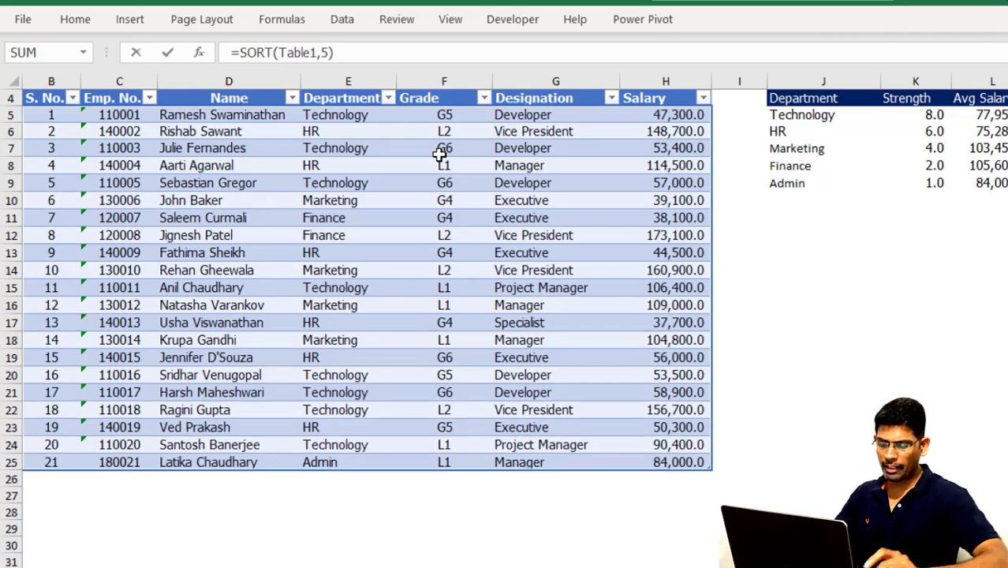
type(")")
key("Return")
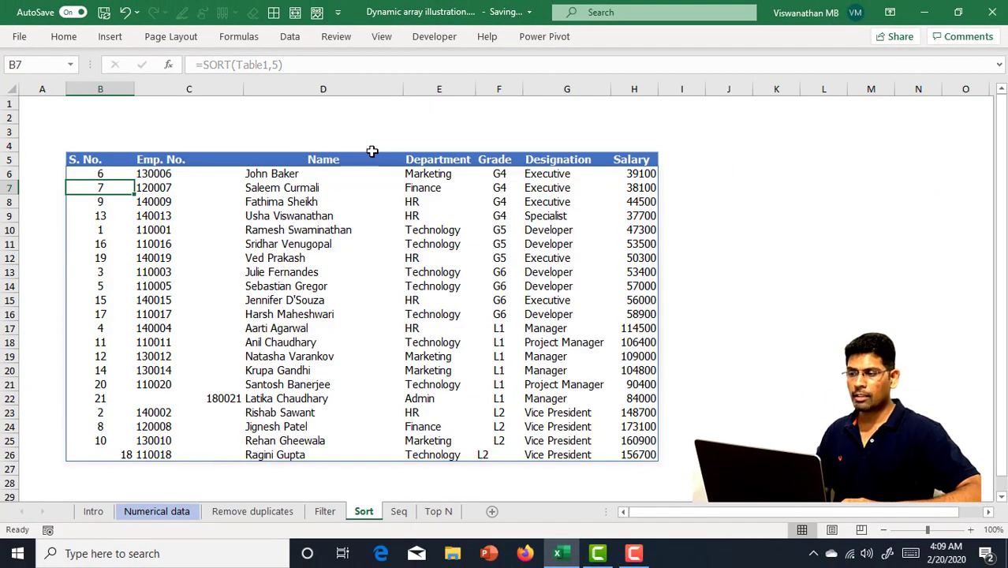
- Add a descending sort order to the B6 formula, making it =SORT(Table1,5,-1), and check the order of the Grade column
key("Up")
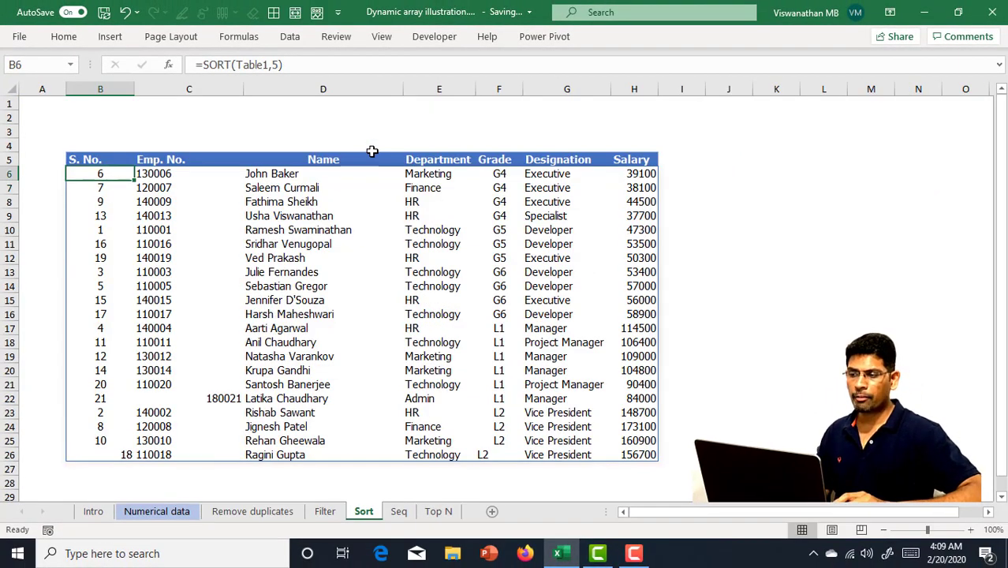
key("F2")
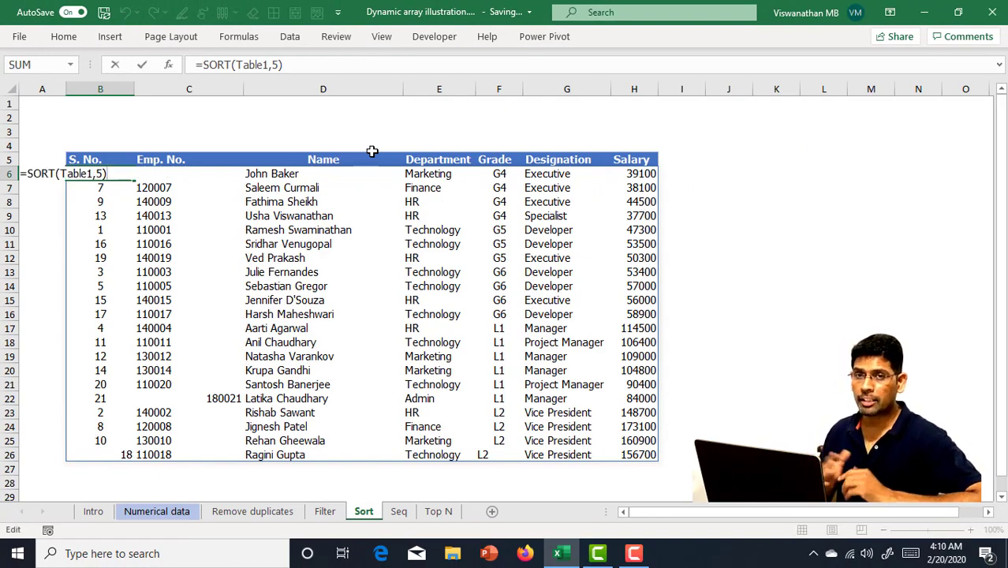
key("Left")
type(",")
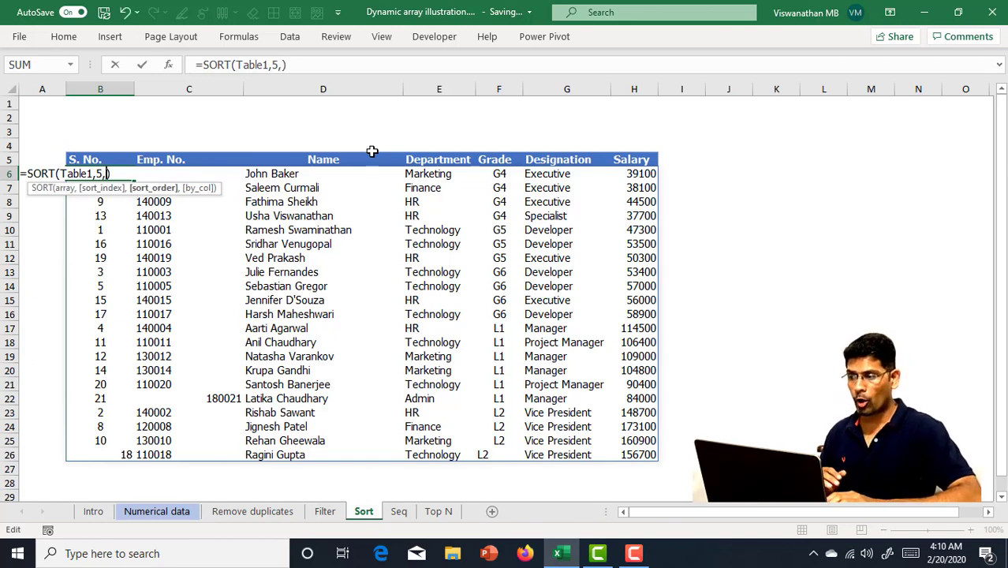
key("Down")
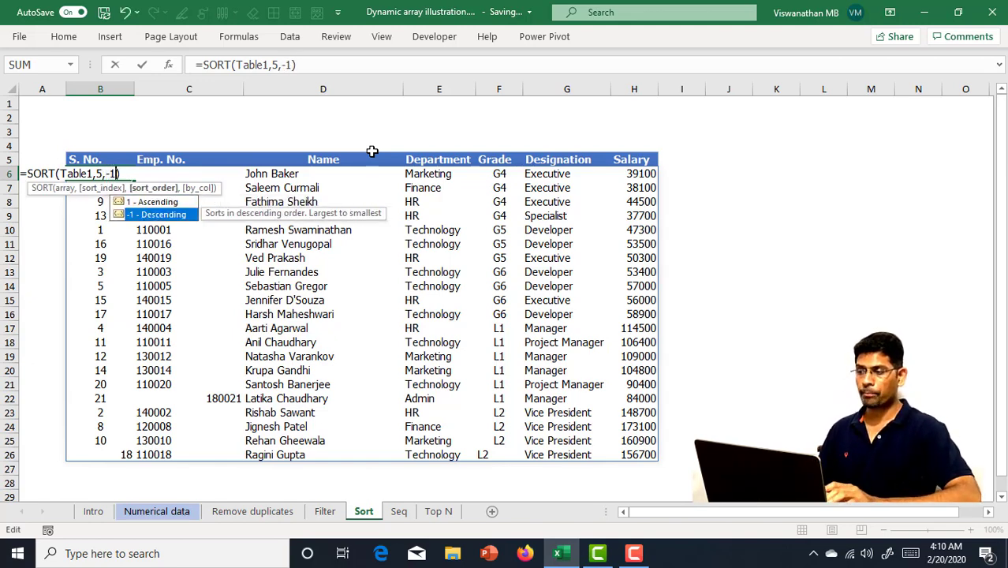
key("Tab")
key("BackSpace")
key("BackSpace")
type("1")
key("Return")
key("Up")
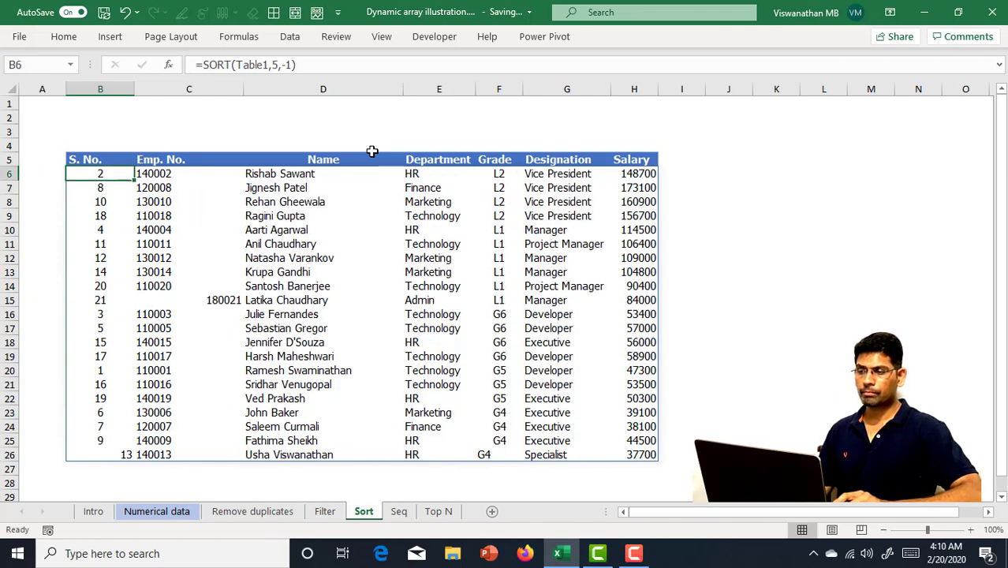
left_click_drag(499, 190, 503, 455)
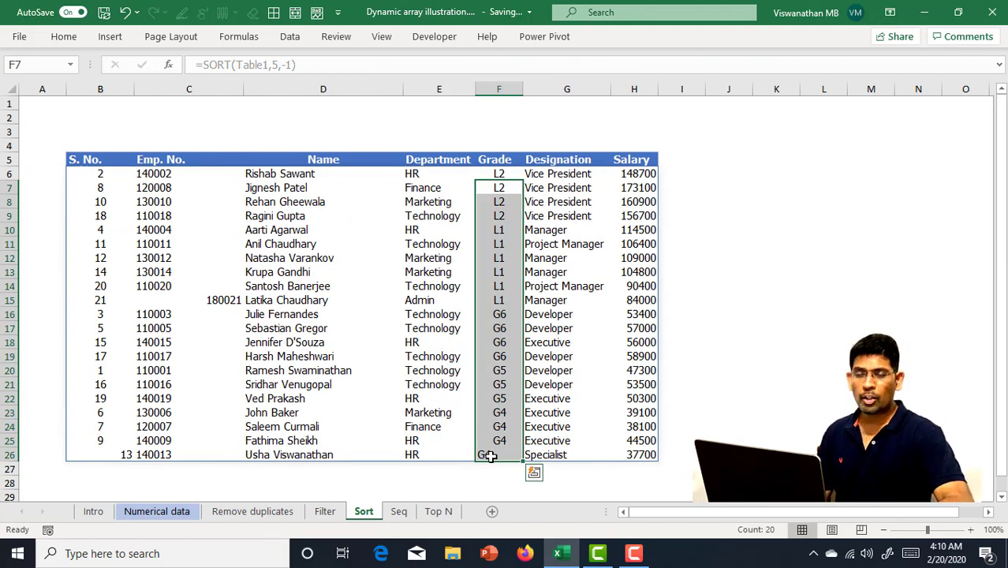
- Enter =SEQUENCE(10) in B3 of the Seq sheet to generate a vertical number series
left_click(399, 511)
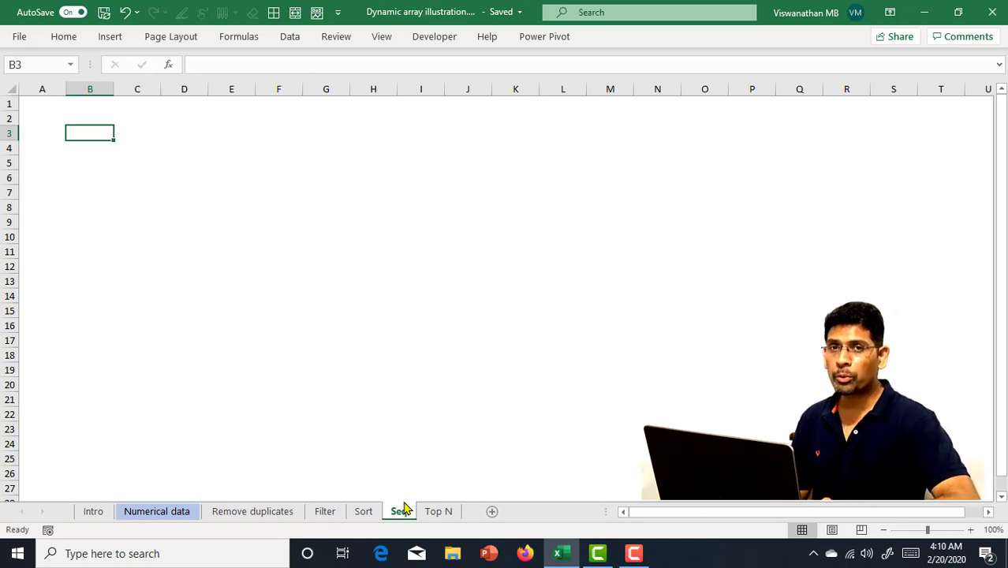
type("=Se")
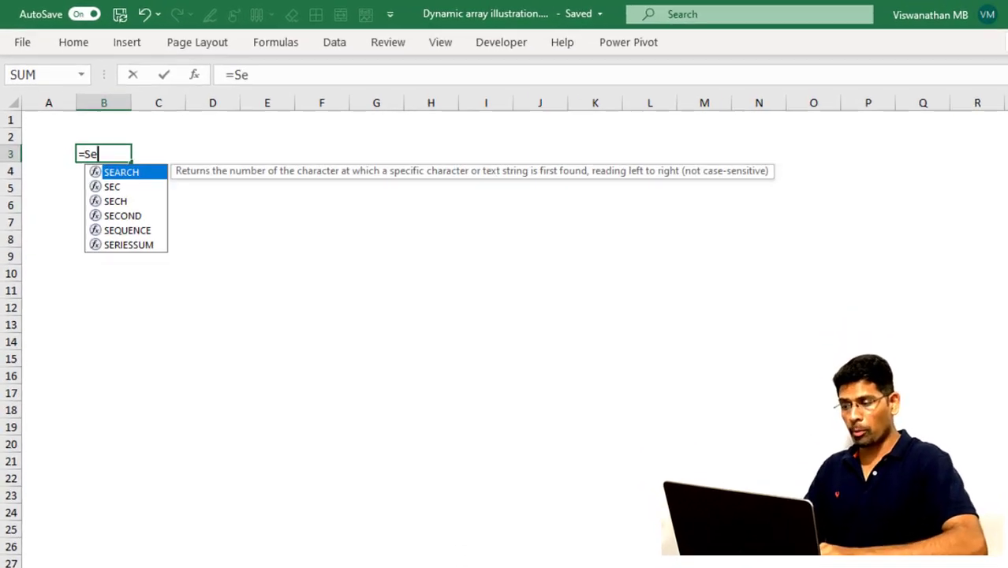
type("qu")
key("Tab")
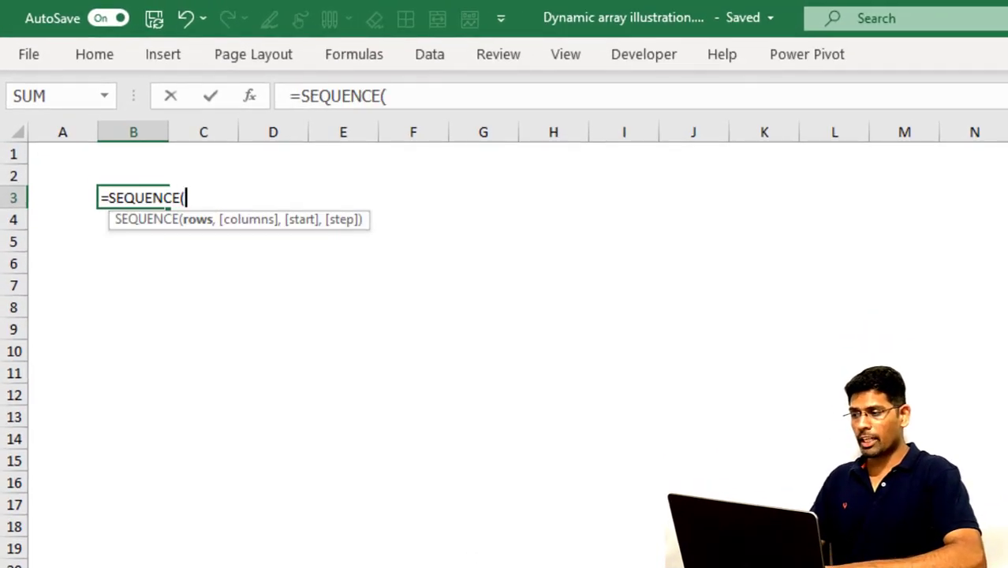
type("10)")
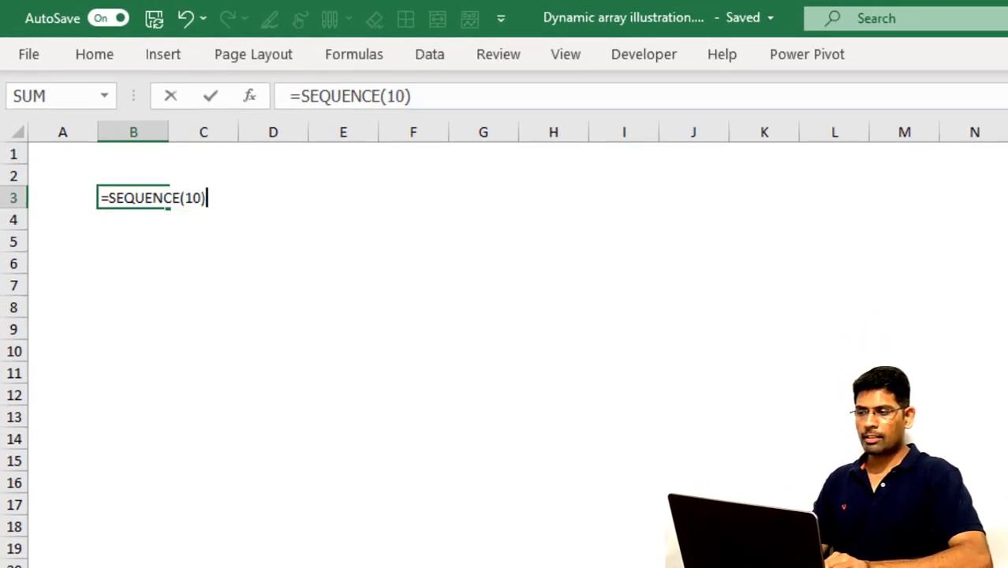
key("Return")
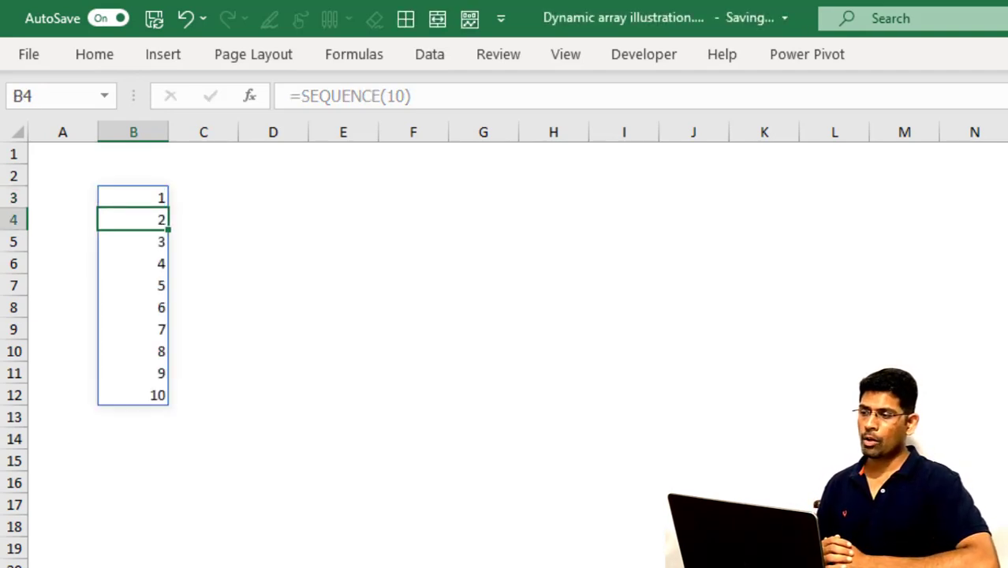
- Enter =SEQUENCE(1,26) in C2 to generate a horizontal series of 26 numbers
key("Up")
key("Up")
key("Right")
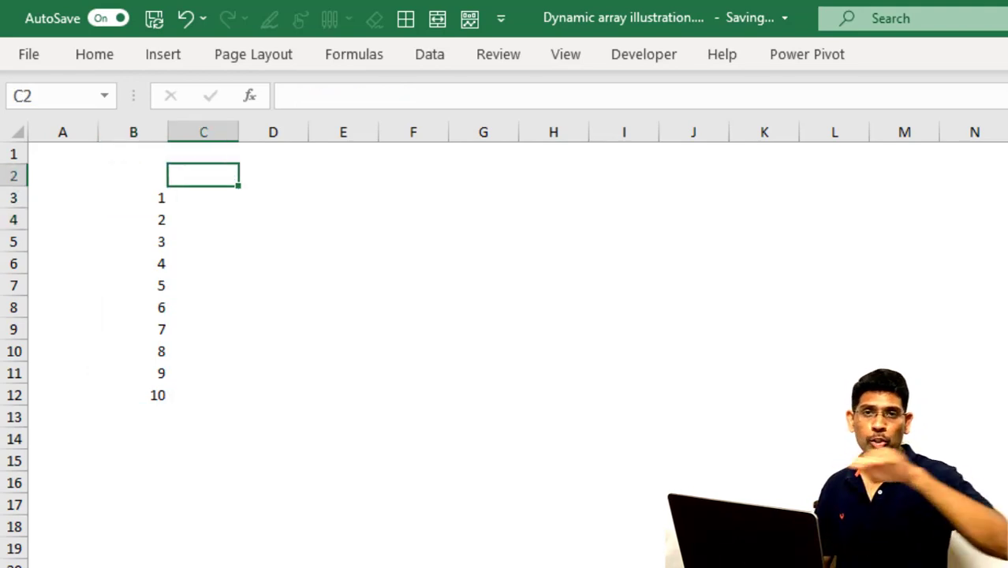
type("=Seq")
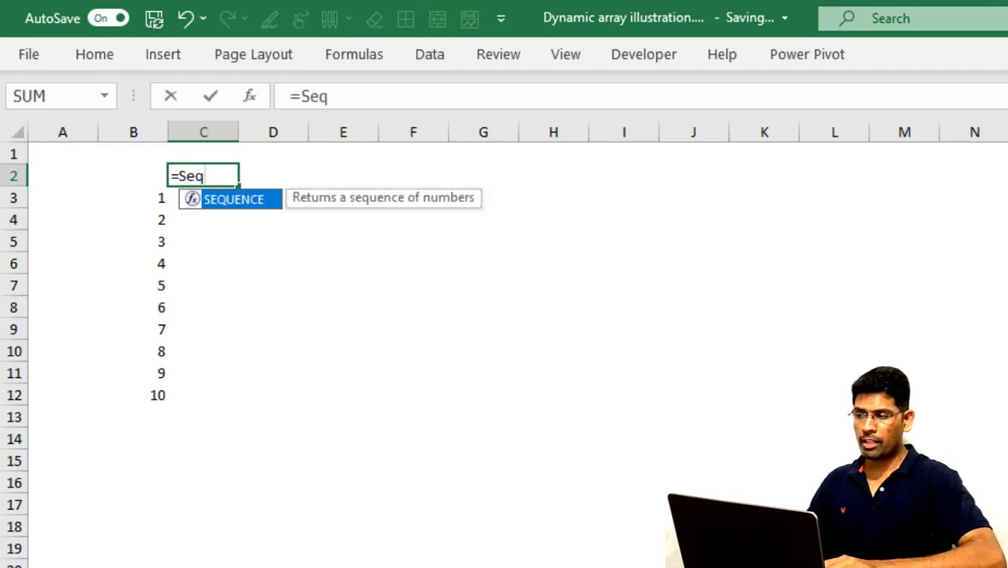
key("Tab")
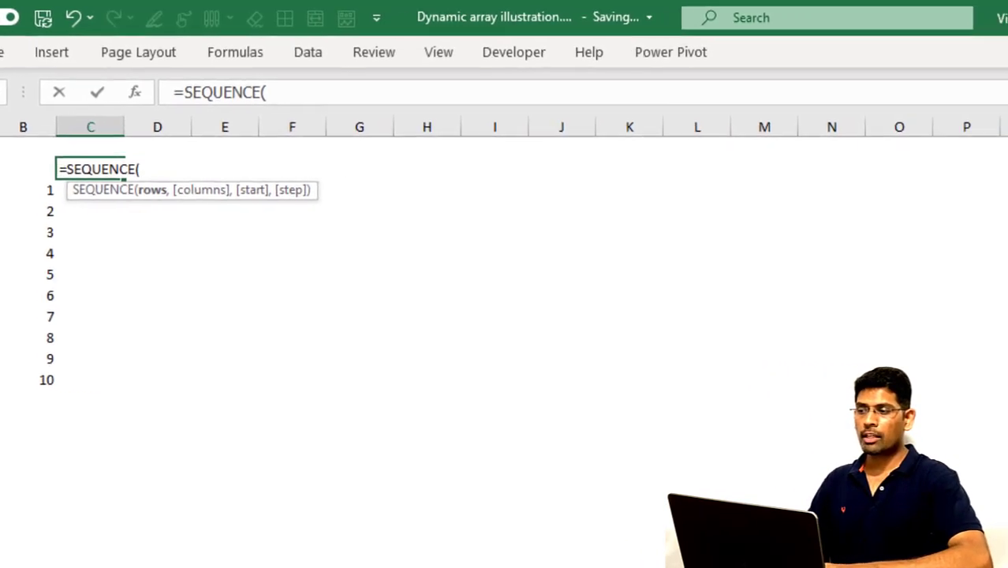
type("1")
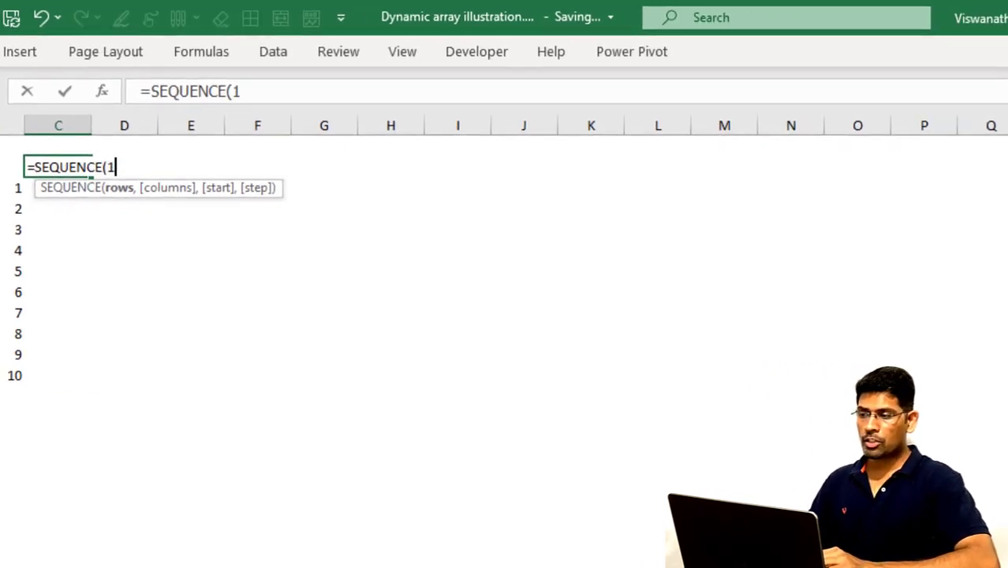
type(",")
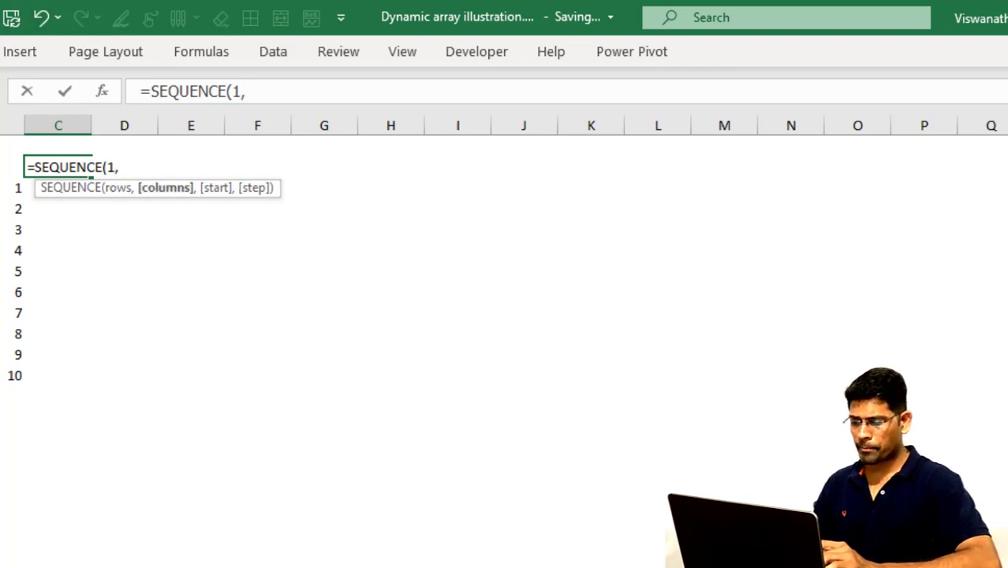
type("26")
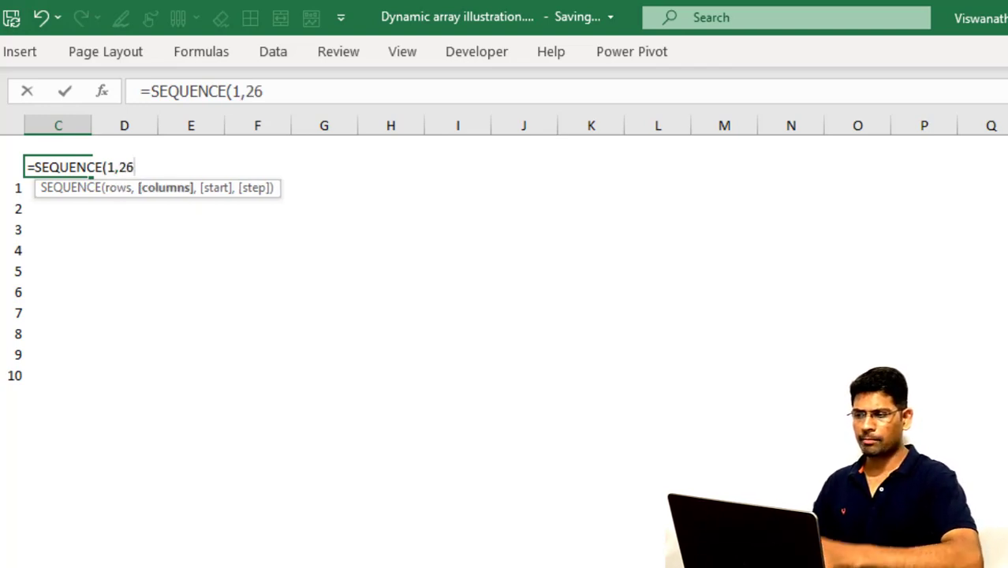
type(")")
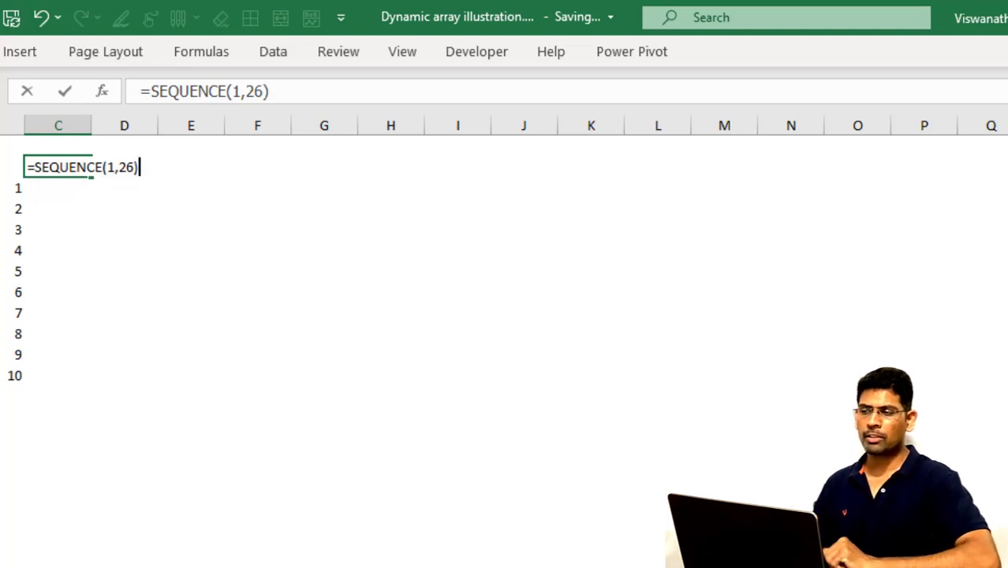
key("Return")
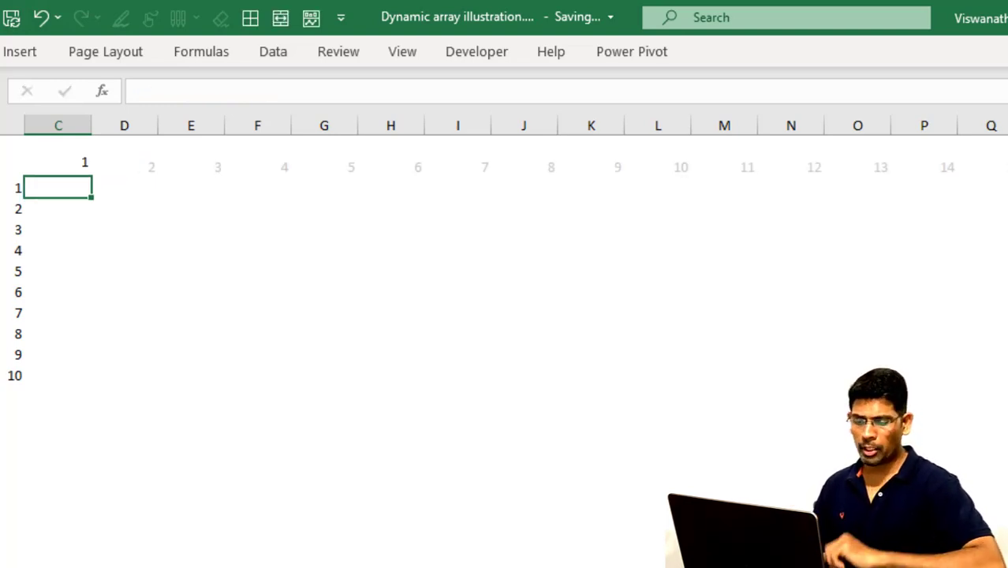
- Give the sequence in C2 a start value of 65, making it =SEQUENCE(1,26,65), and review the row to its end
left_click(79, 164)
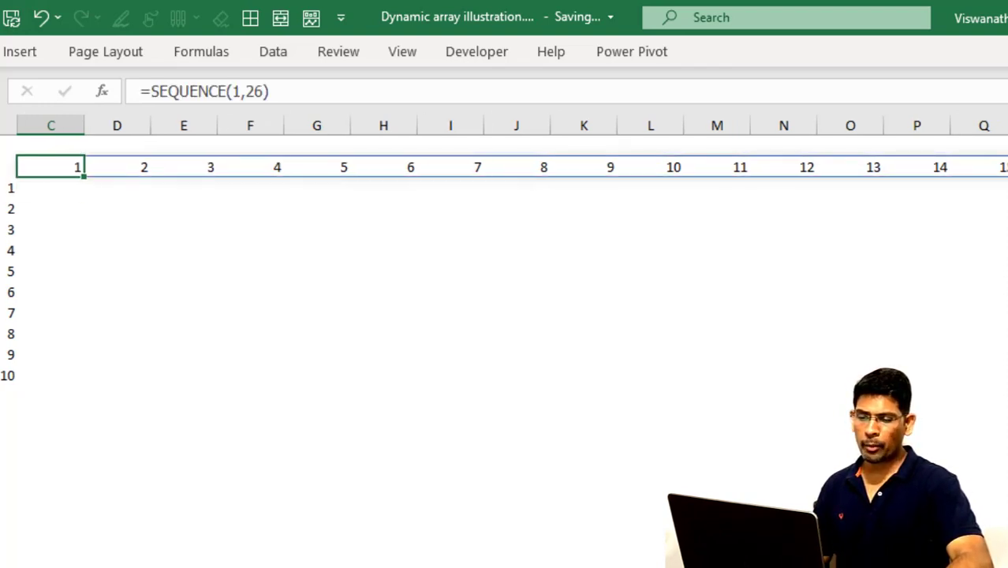
scroll(503, 249, "right", 6)
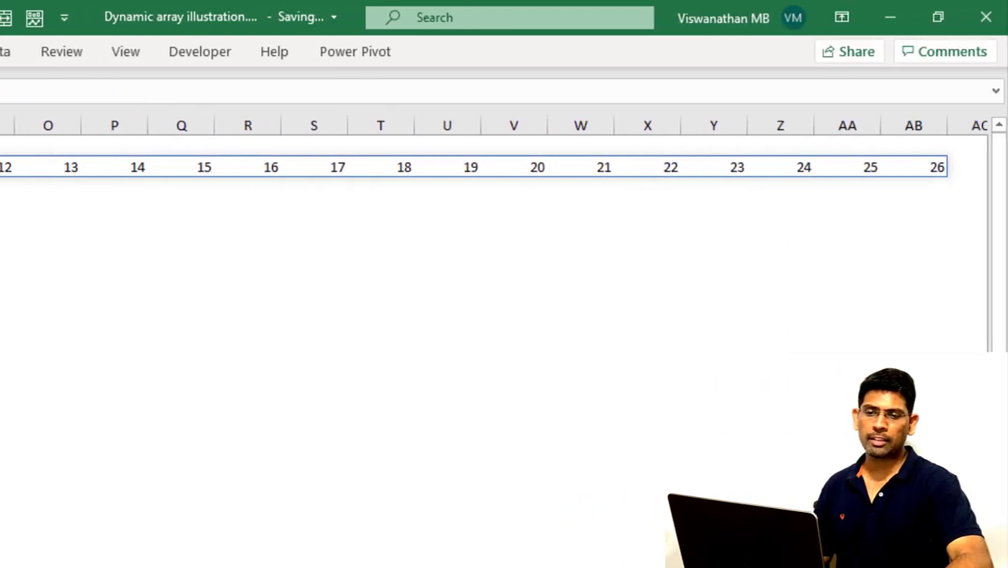
scroll(493, 237, "left", 5)
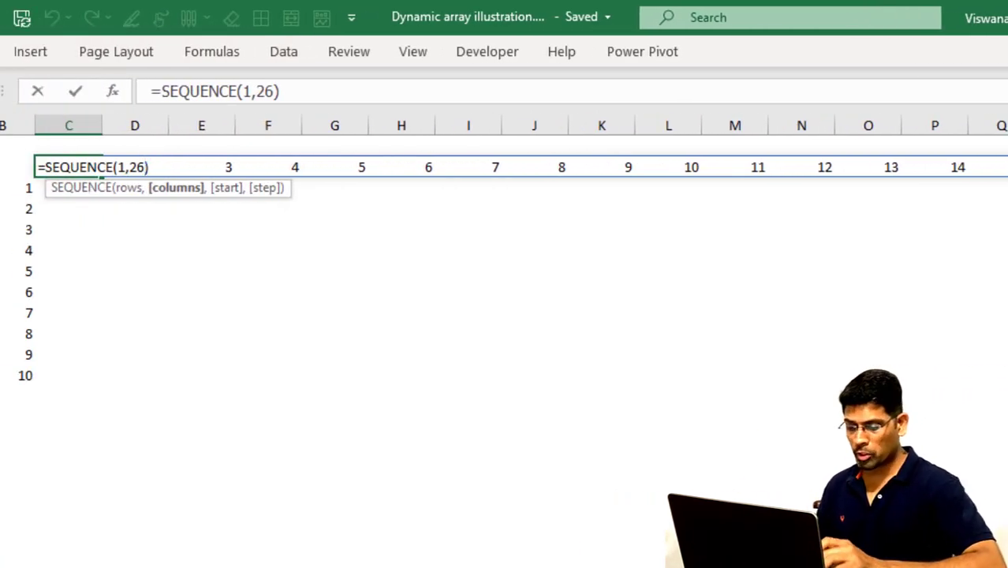
type(",65")
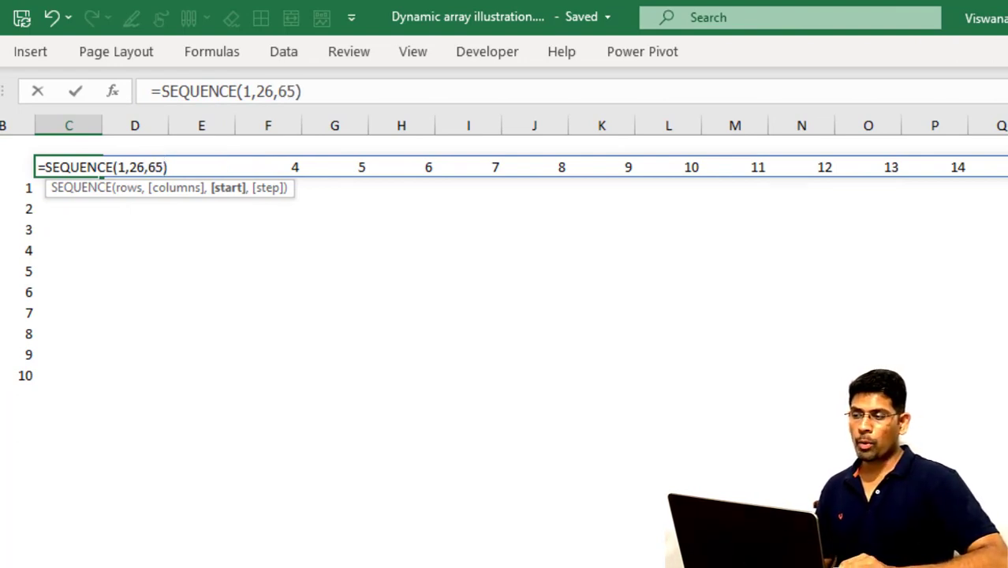
key("Left")
key("Left")
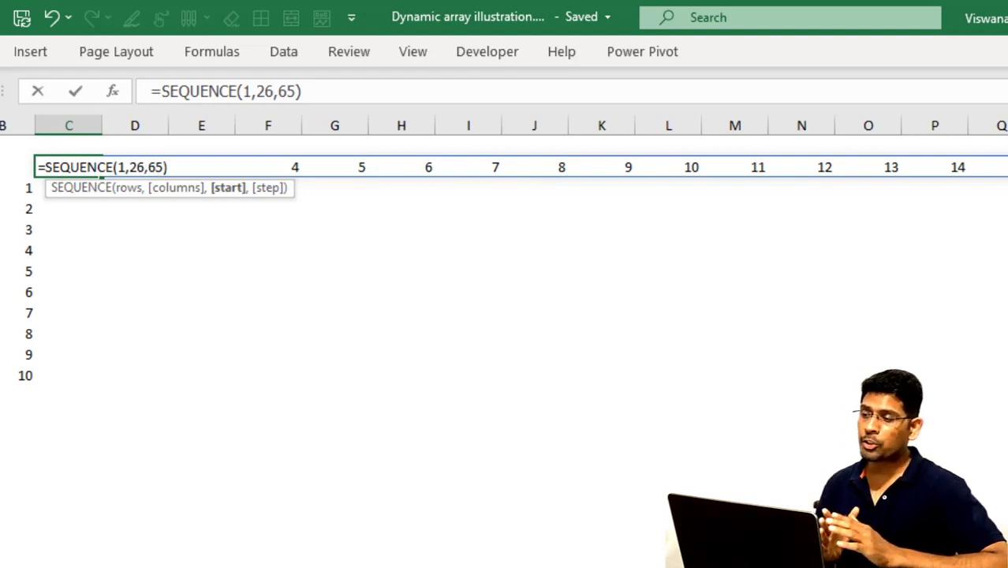
key("Return")
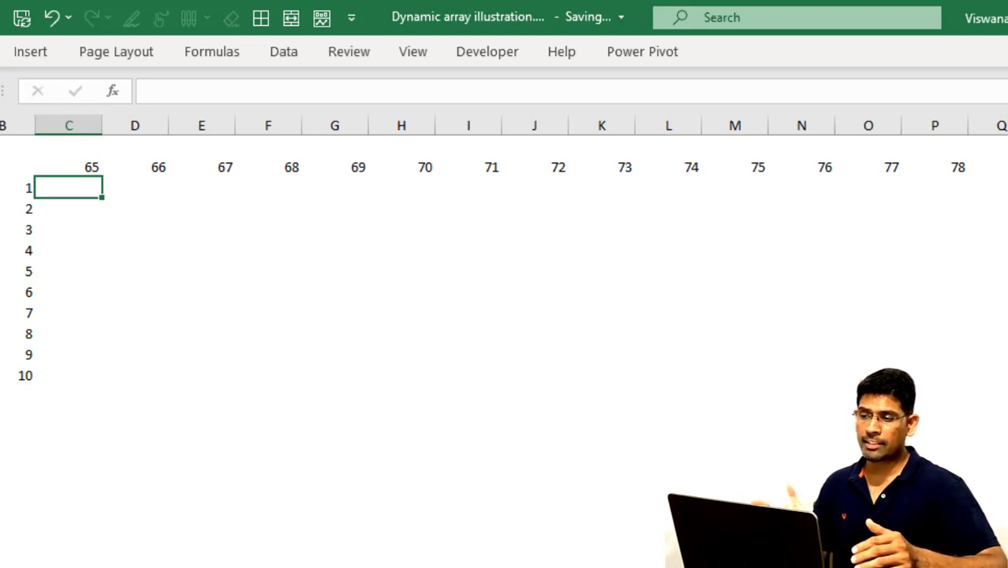
scroll(504, 237, "right", 5)
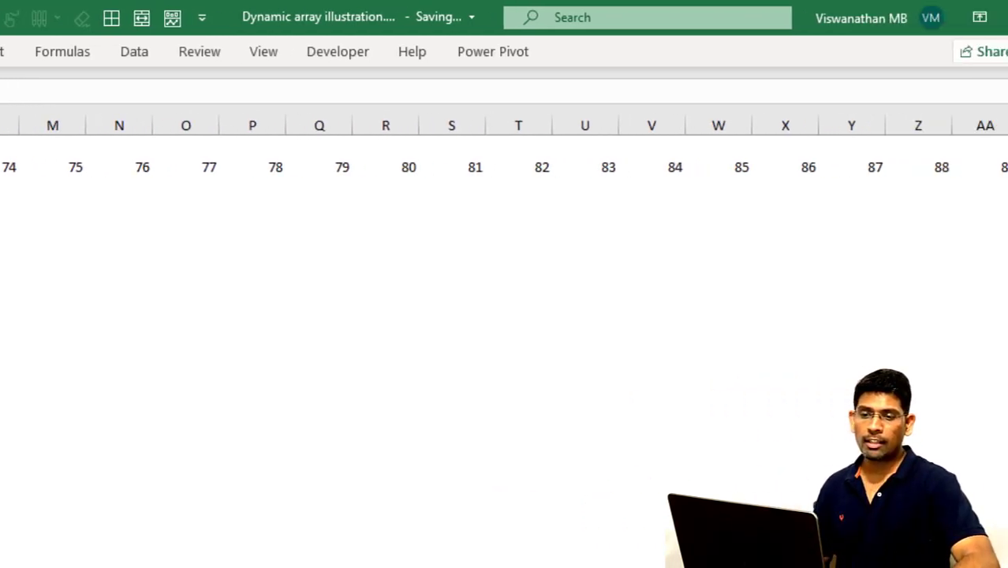
scroll(504, 237, "left", 4)
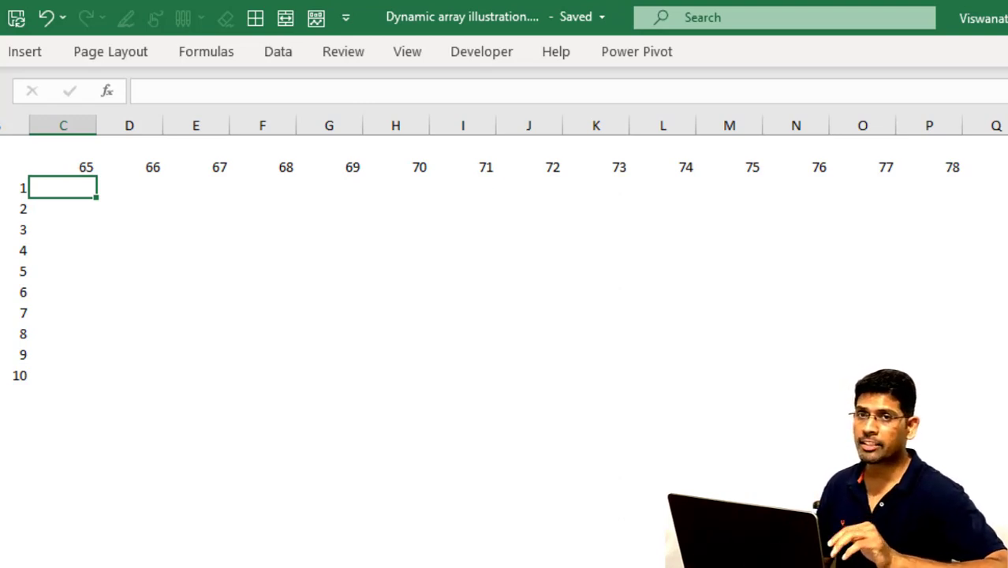
- Wrap the sequence in C2 with the CHAR function, making it =CHAR(SEQUENCE(1,26,65)), to generate a row of letters
left_click(63, 167)
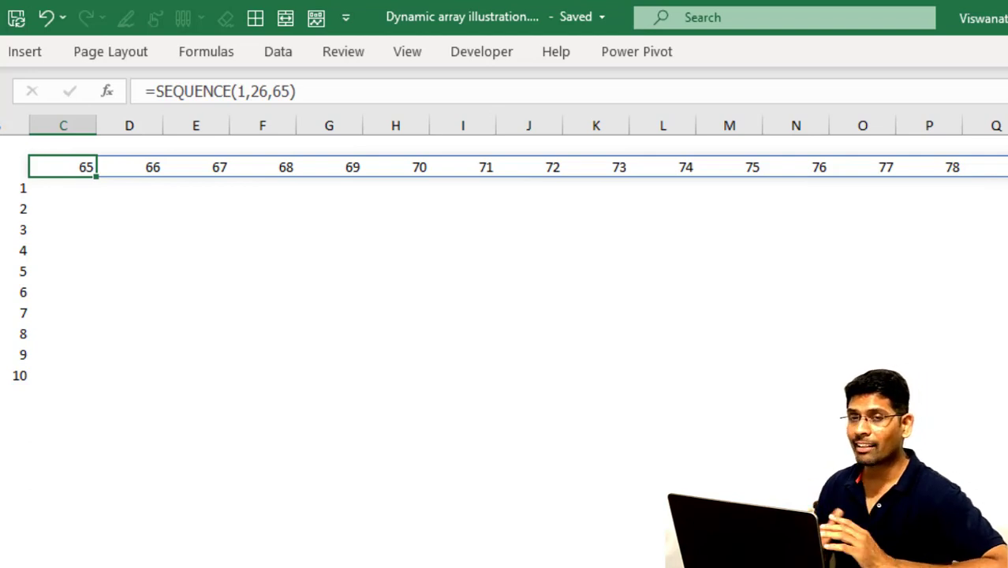
key("F2")
key("Home")
key("Right")
type("Cha")
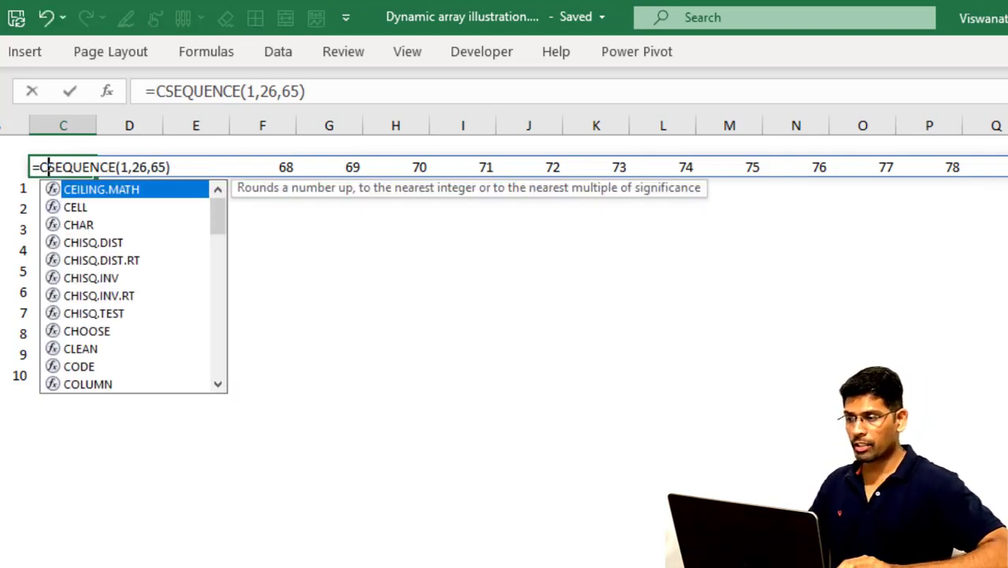
key("Tab")
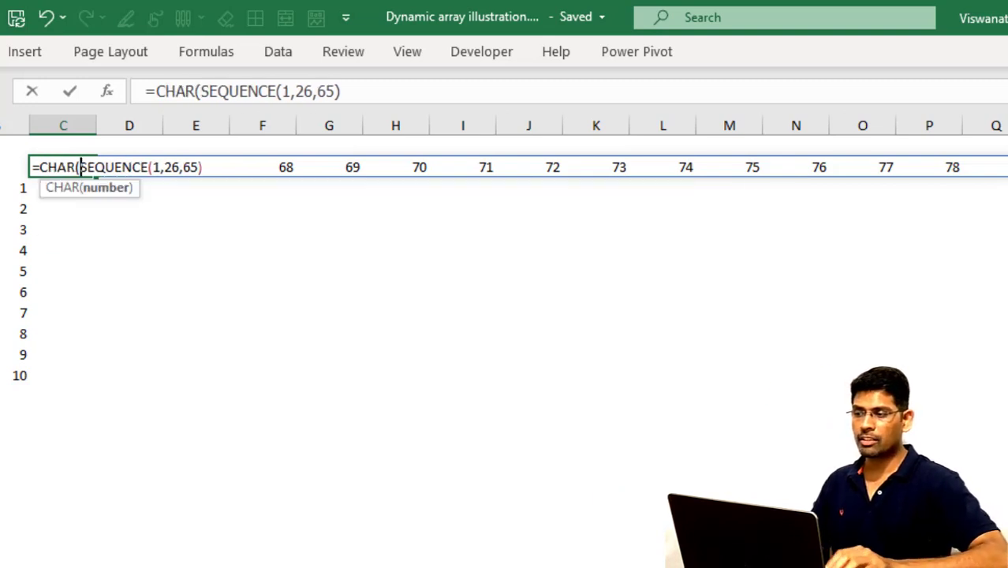
left_click(367, 85)
type(")")
key("Return")
key("Up")
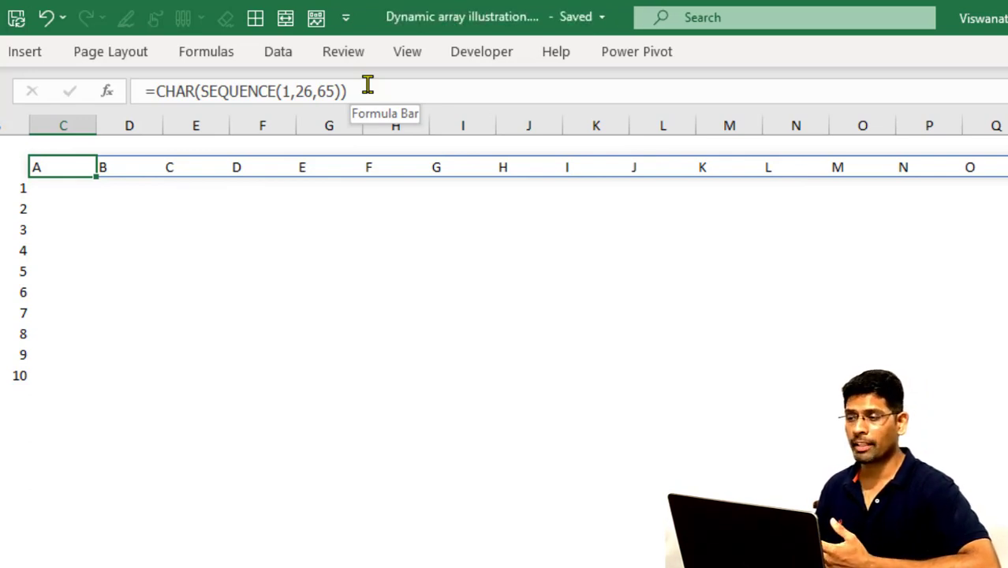
- Enter =SEQUENCE(1,26,0,12) in C3 to generate a horizontal series starting at 0 with a step of 12
key("Down")
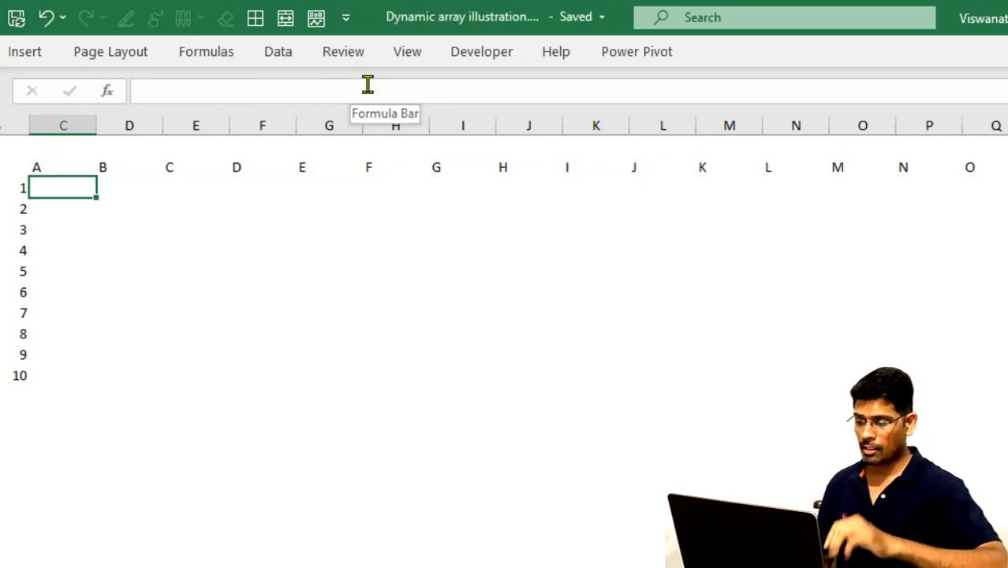
type("=Seq")
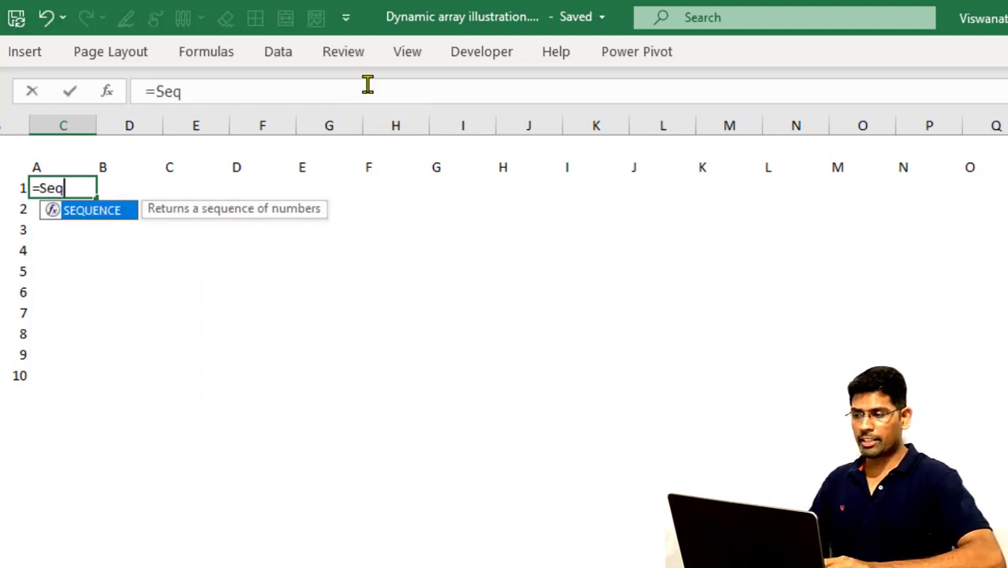
key("Tab")
type("1,")
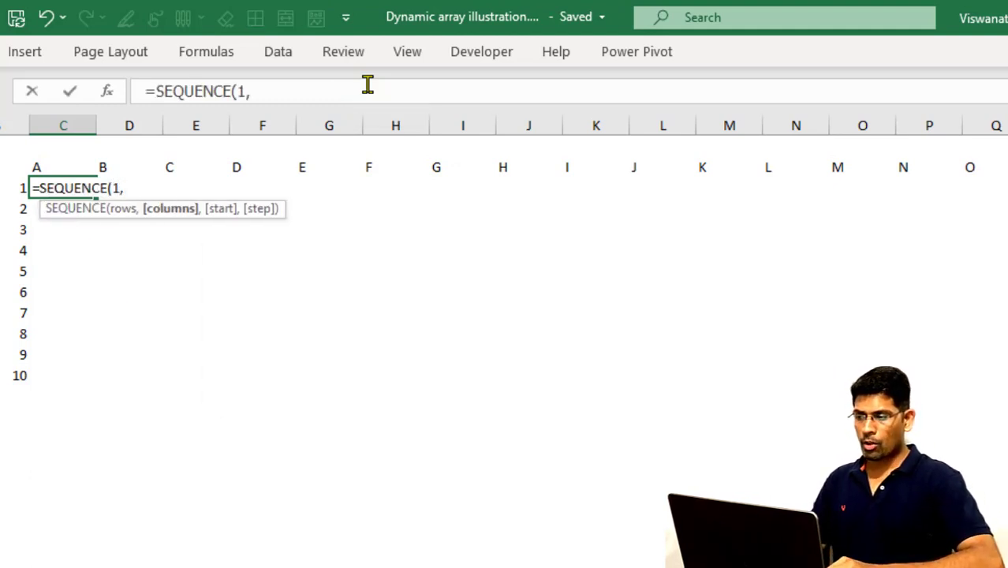
type("26,")
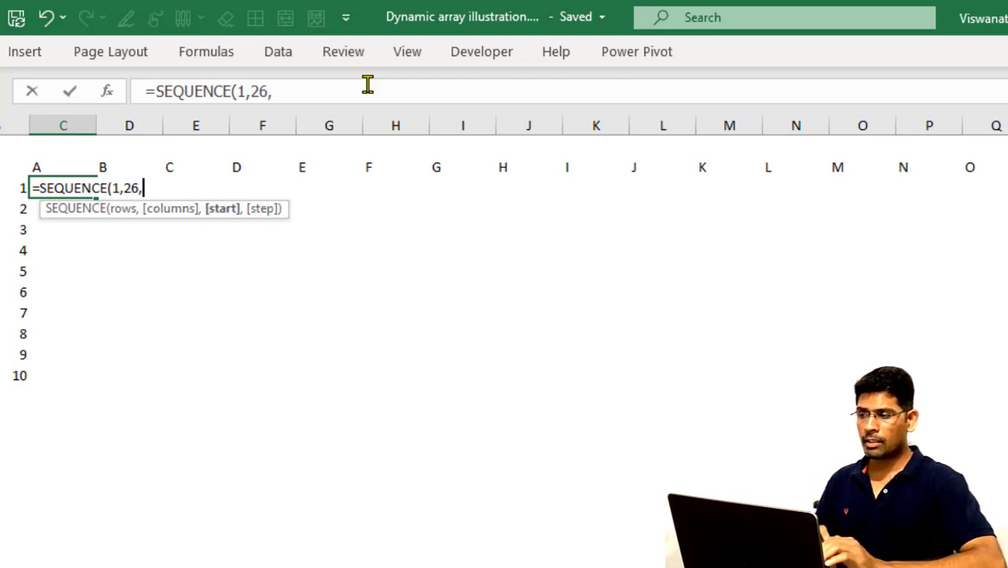
type("0,")
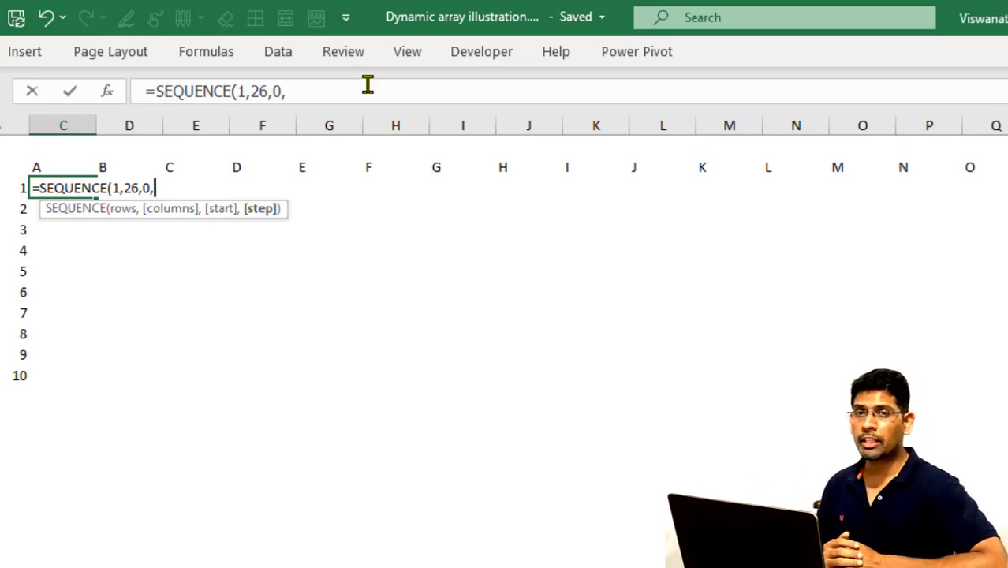
type("12)")
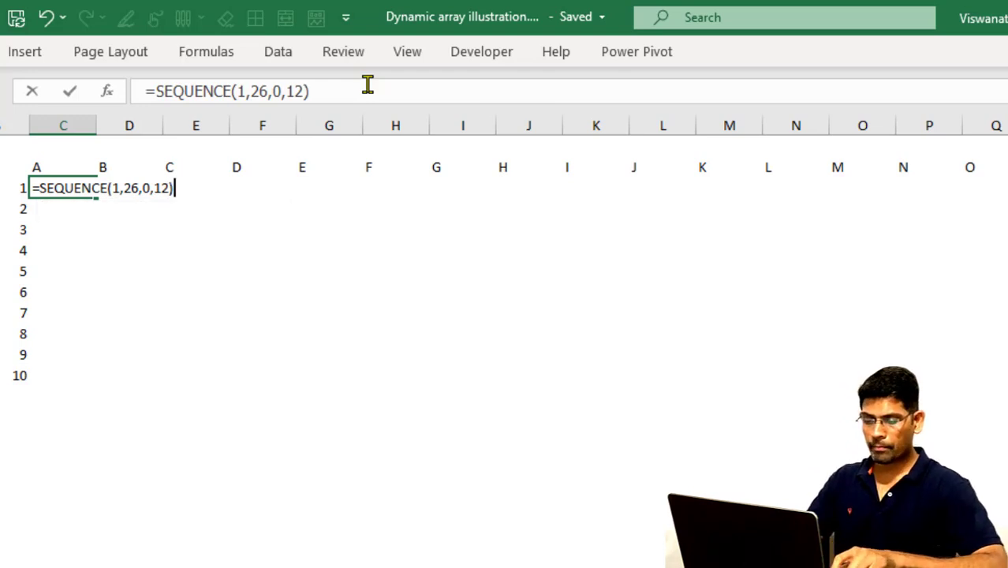
key("Return")
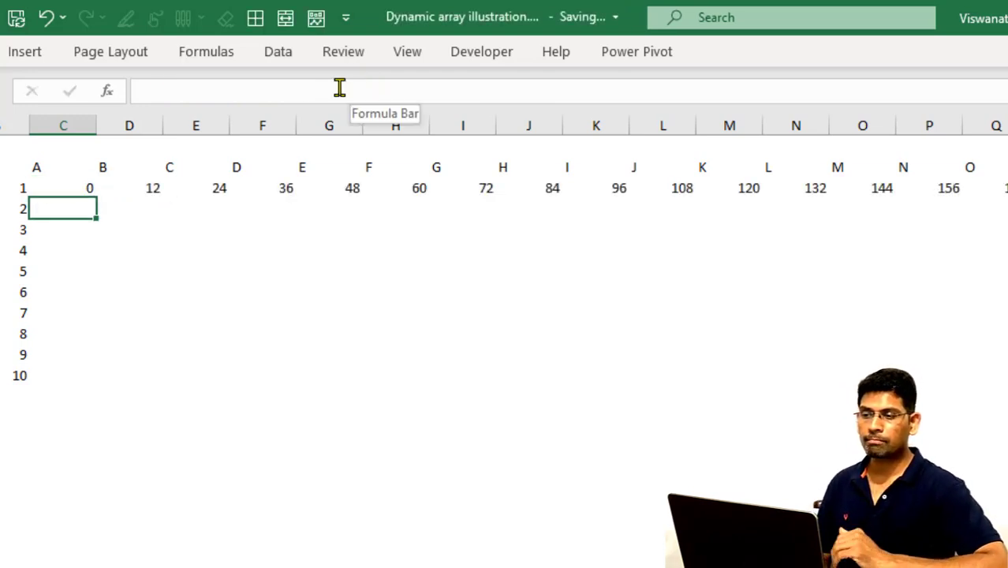
left_click_drag(83, 189, 838, 191)
- Enter =SEQUENCE(1,26,5,0) in C4 to repeat the number 5 across 26 columns
left_click(93, 207)
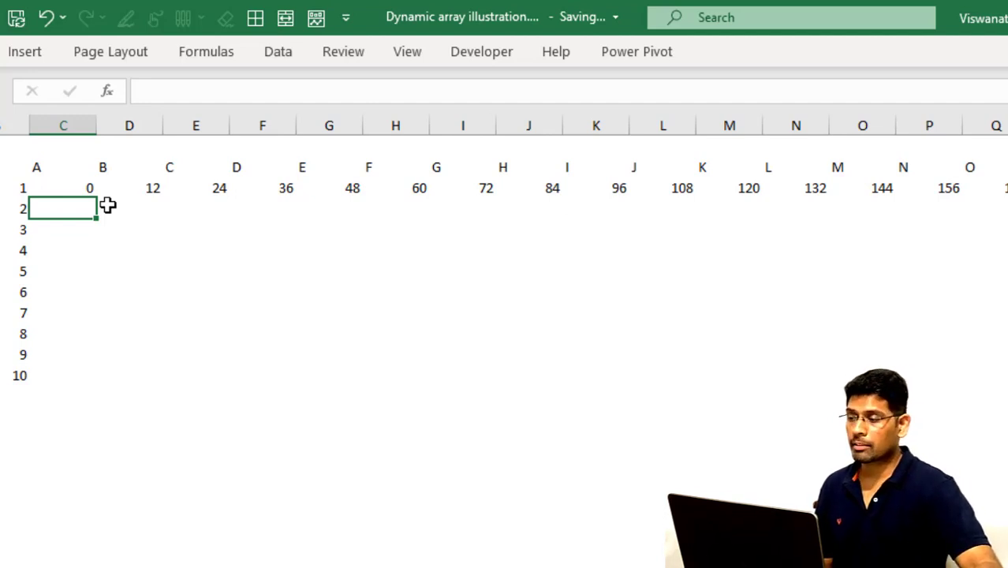
type("=Seq")
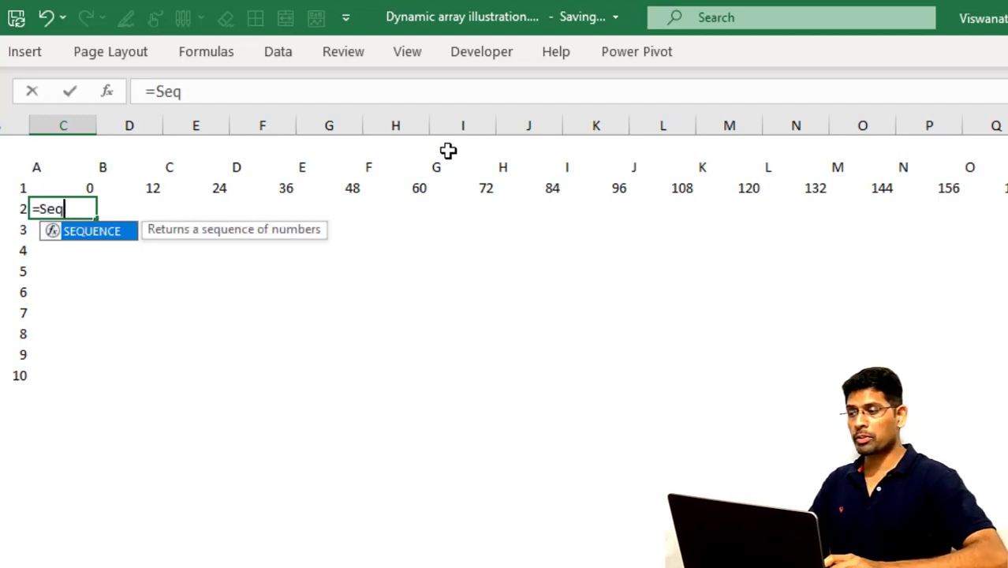
key("Tab")
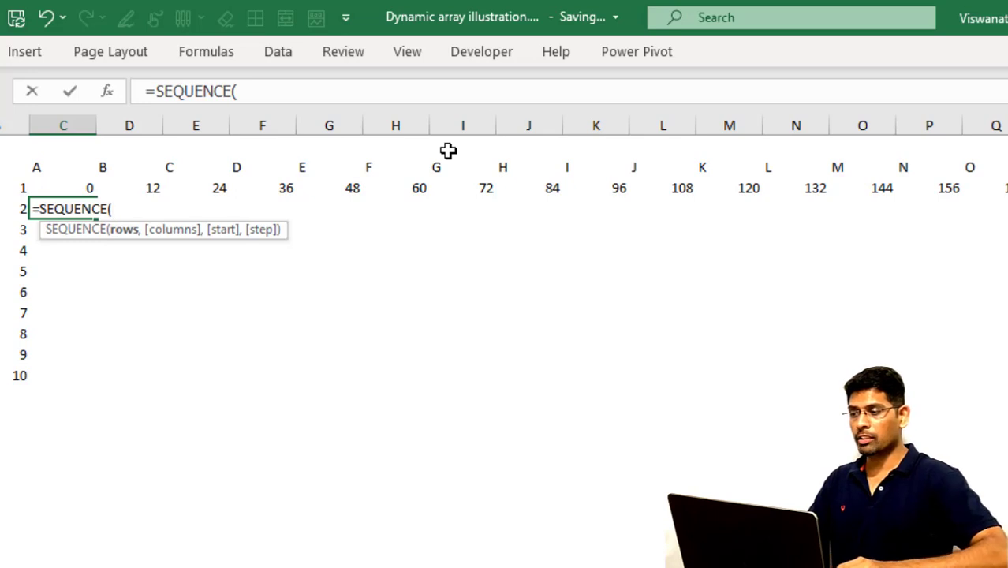
type("1,26,5")
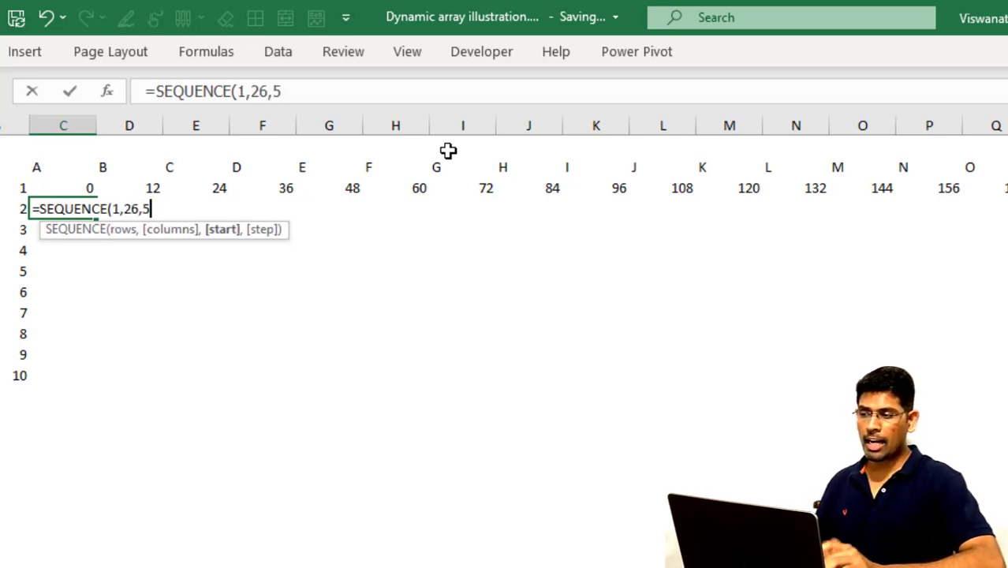
type(",0")
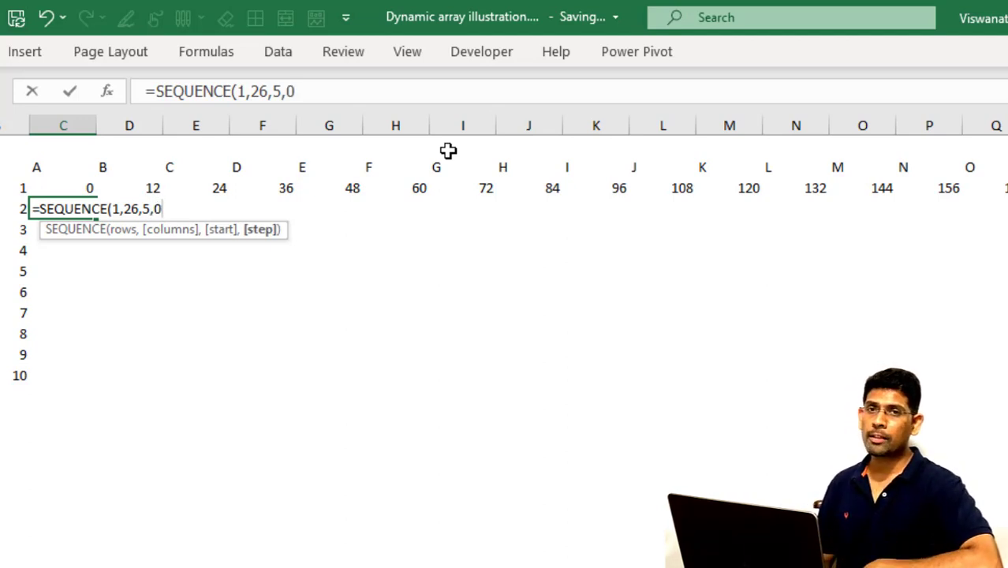
type(")")
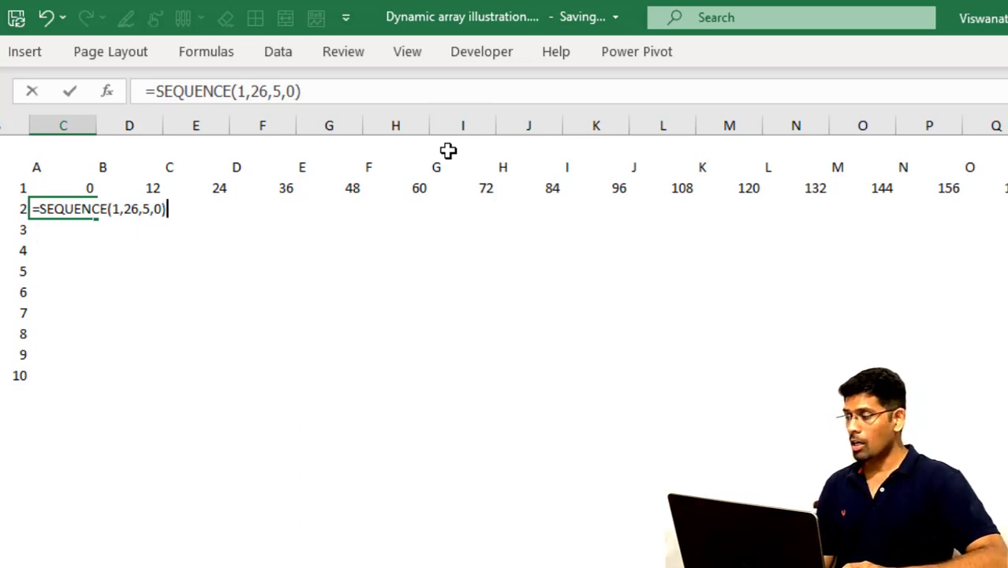
key("ctrl+Return")
key("Down")
key("Up")
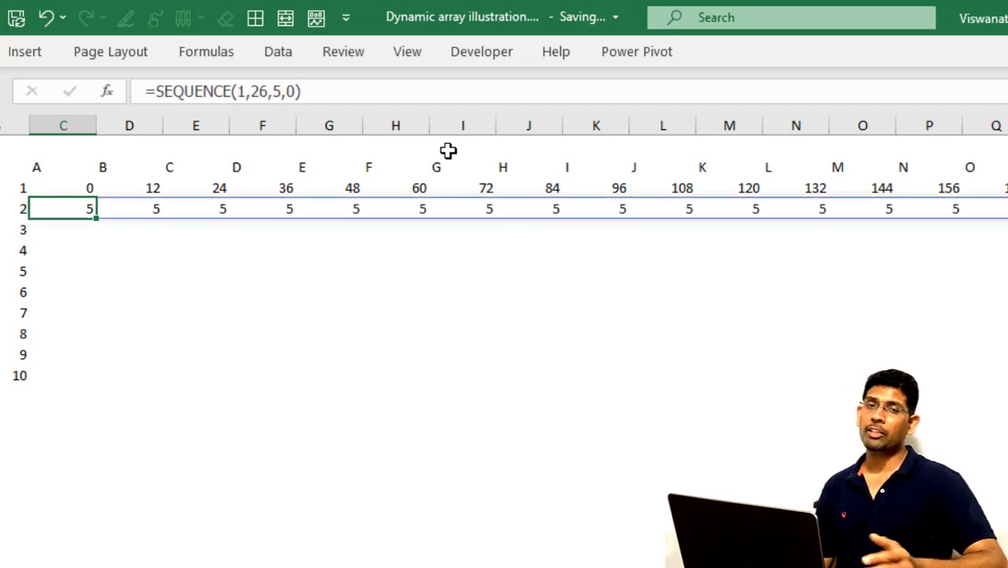